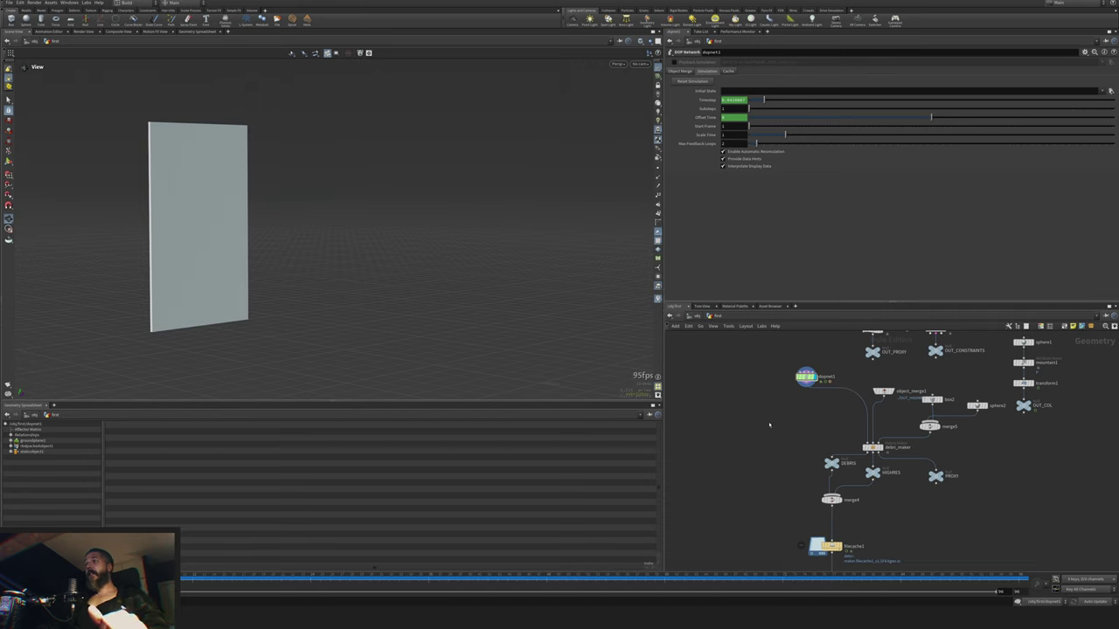
Browse inside dopnet1 and its sopsolver1 to review the existing simulation nodes.
{"action": "double_click", "coordinate": [804, 378]}
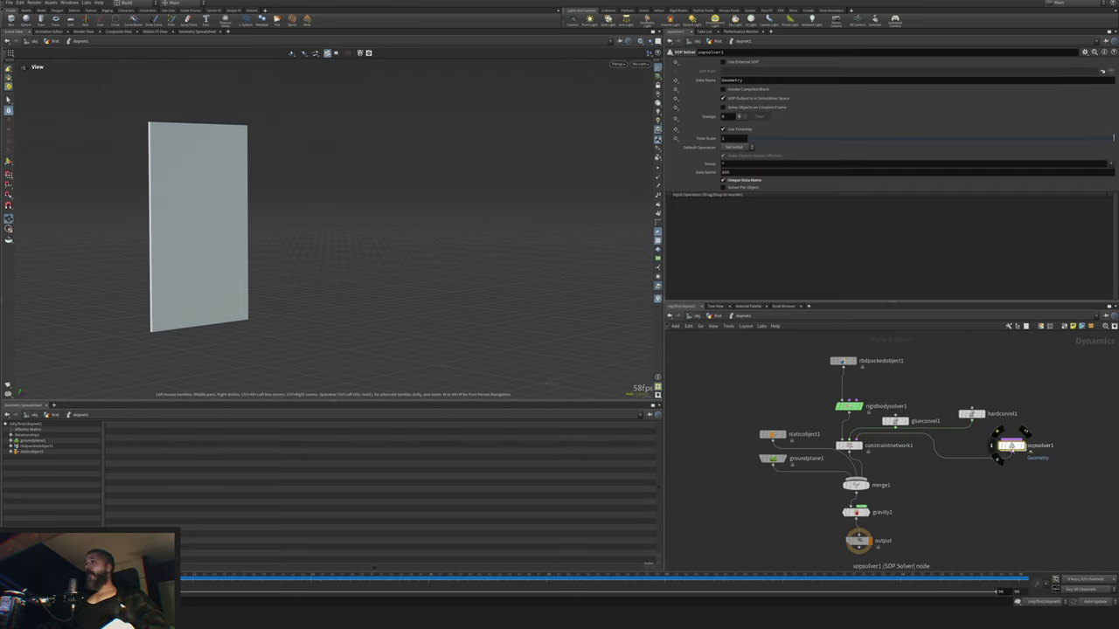
{"action": "double_click", "coordinate": [1012, 447]}
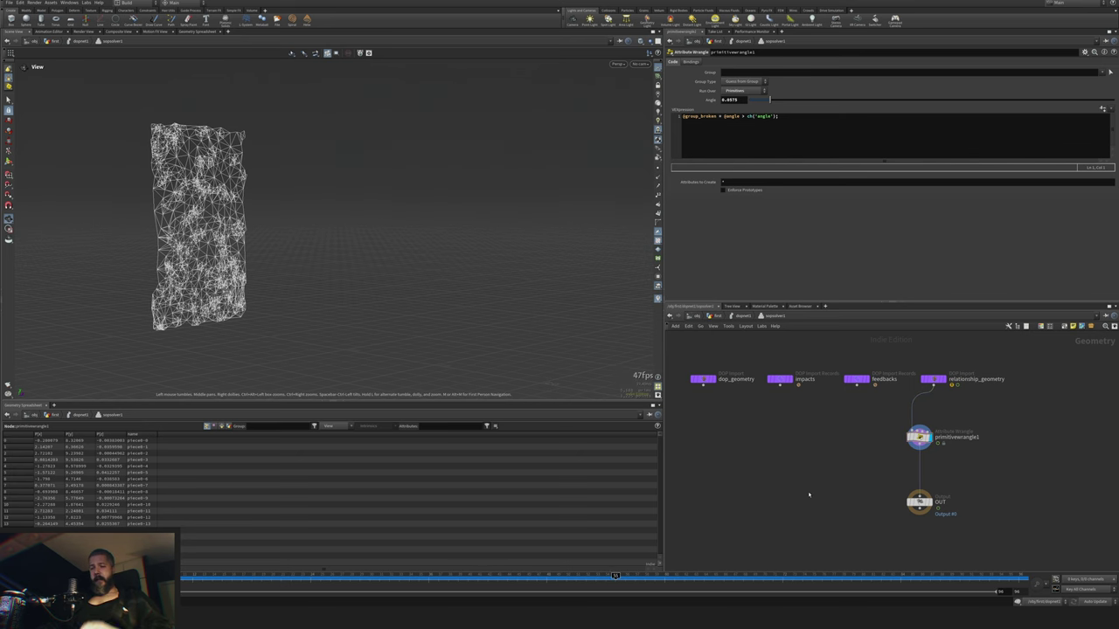
{"action": "key", "text": "u"}
{"action": "key", "text": "u"}
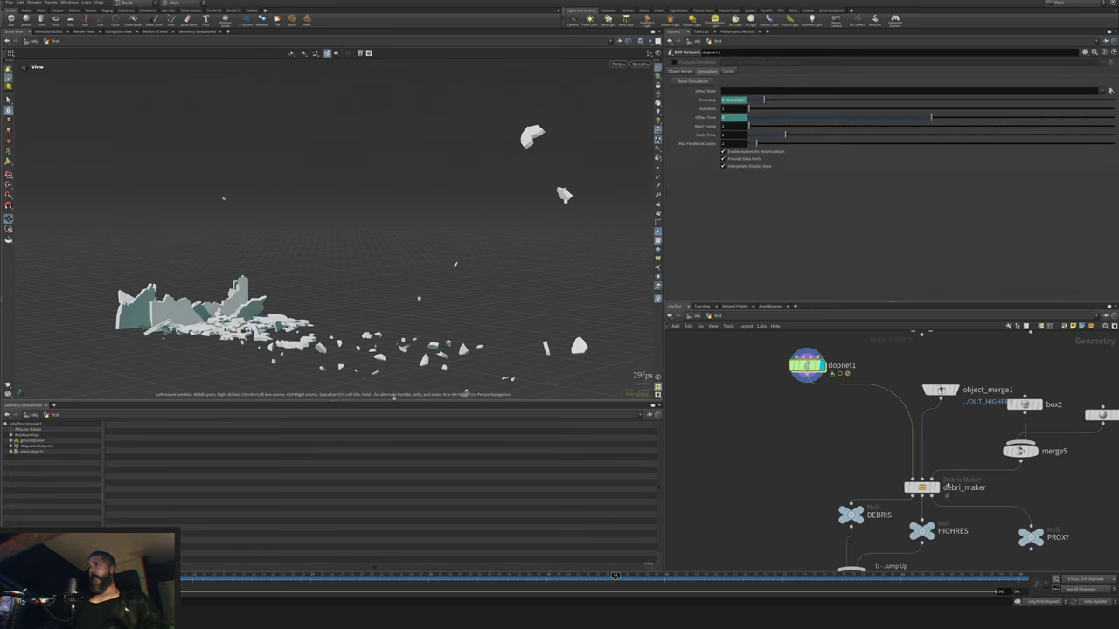
{"action": "middle_click_drag", "start_coordinate": [777, 434], "coordinate": [740, 448]}
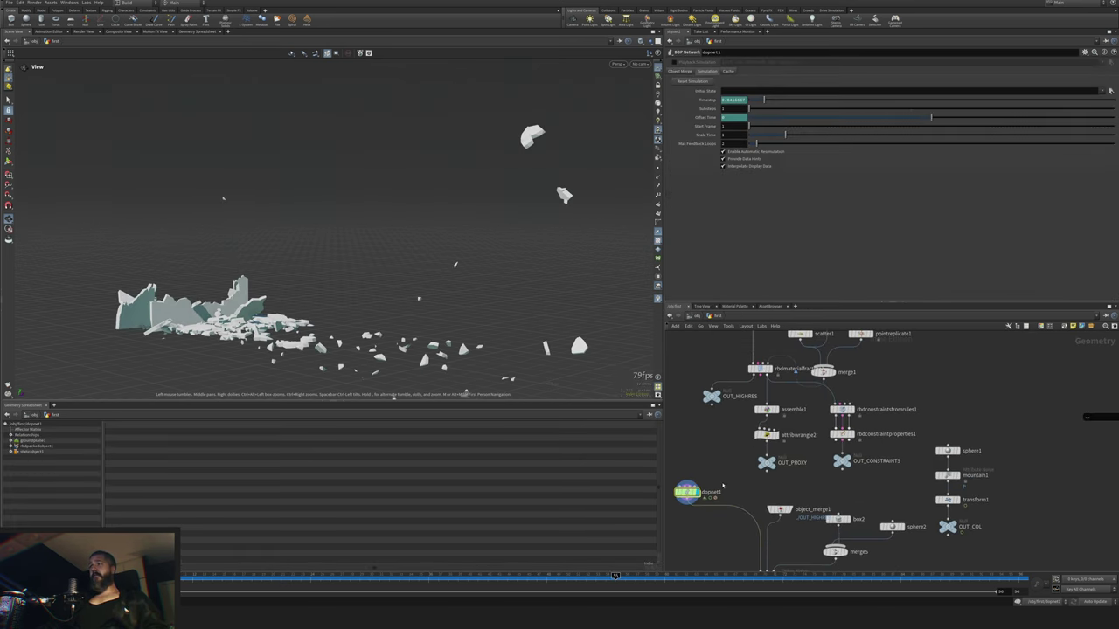
{"action": "middle_click_drag", "start_coordinate": [720, 491], "coordinate": [730, 472]}
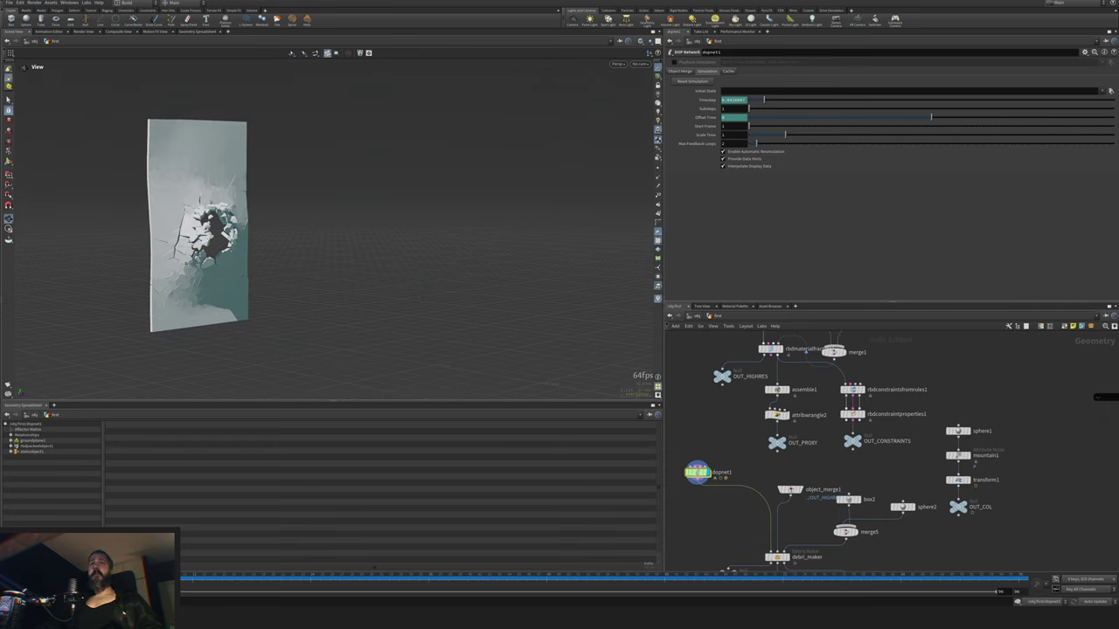
{"action": "double_click", "coordinate": [697, 472]}
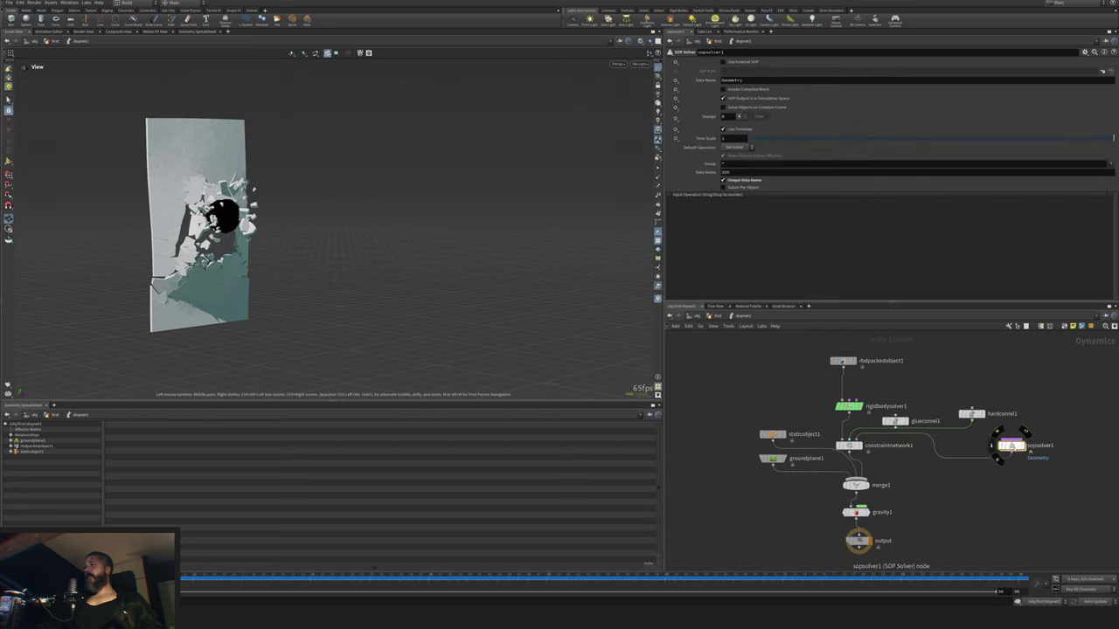
{"action": "left_click_drag", "start_coordinate": [1010, 445], "coordinate": [1010, 442]}
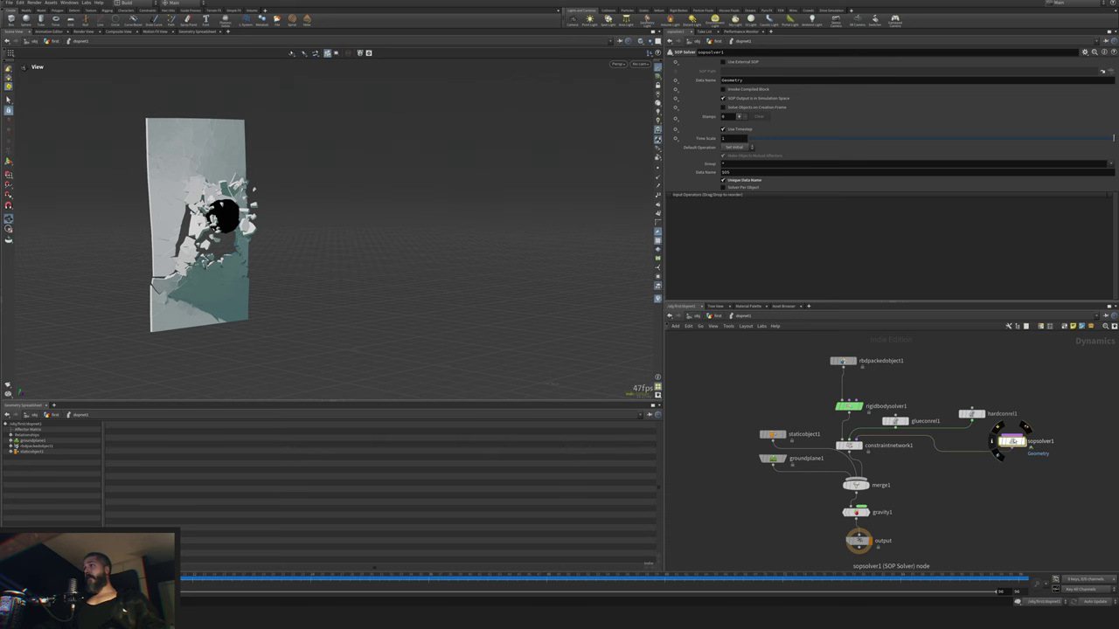
{"action": "double_click", "coordinate": [1011, 441]}
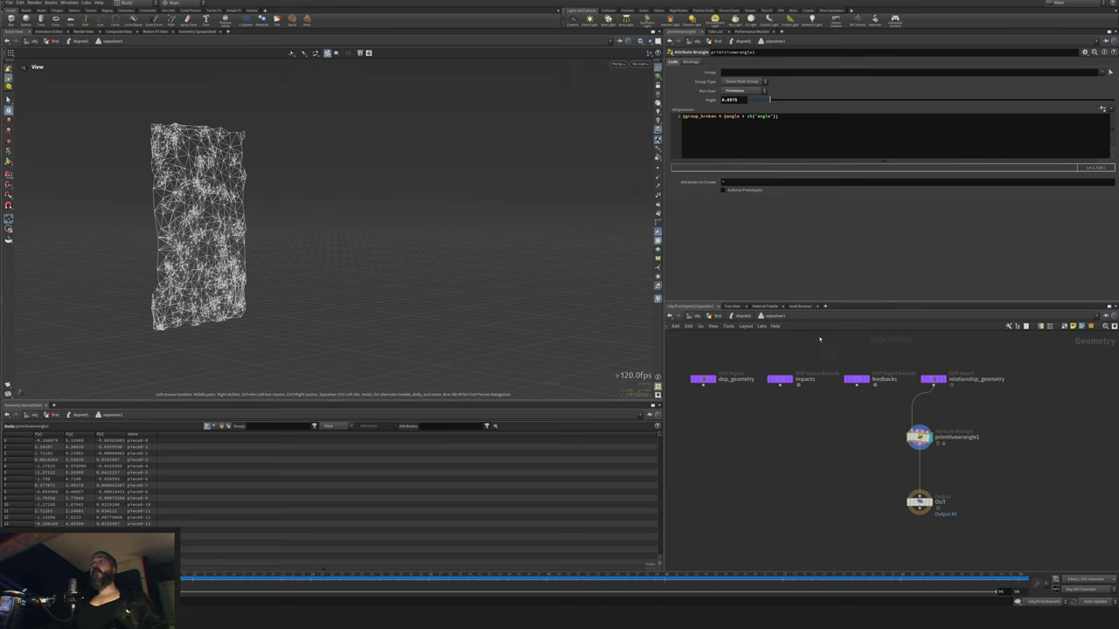
Inspect the solver wrangle's broken-group VEX, then return to the top-level object network.
{"action": "left_click", "coordinate": [820, 130]}
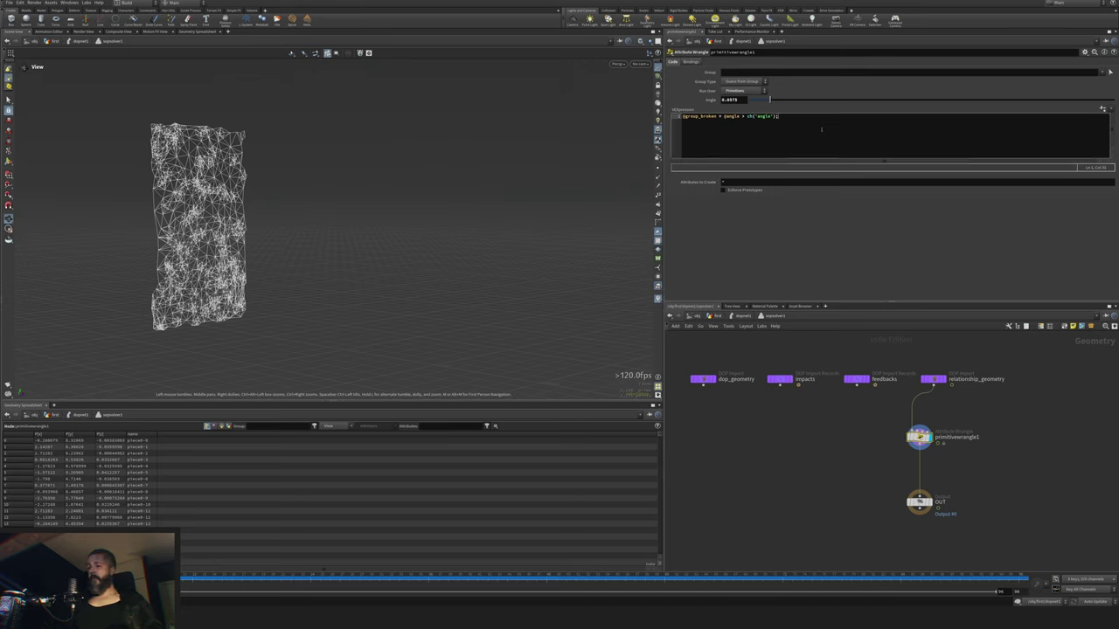
{"action": "scroll", "coordinate": [821, 129], "scroll_direction": "up", "scroll_amount": 2, "text": "ctrl"}
{"action": "scroll", "coordinate": [821, 129], "scroll_direction": "up", "scroll_amount": 1, "text": "ctrl"}
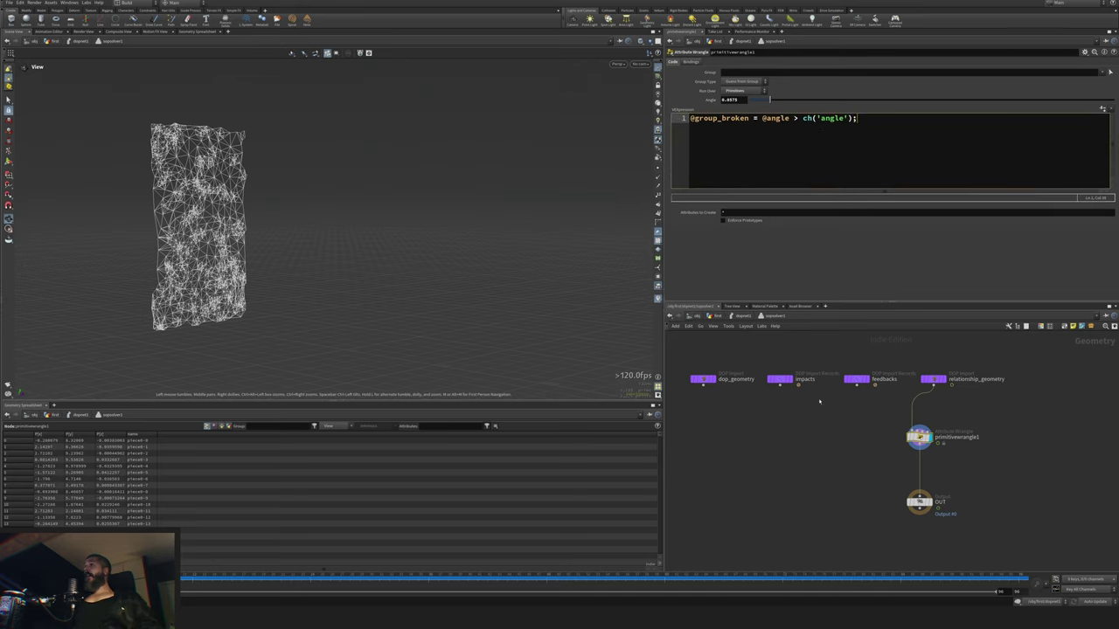
{"action": "middle_click_drag", "start_coordinate": [821, 404], "coordinate": [769, 395]}
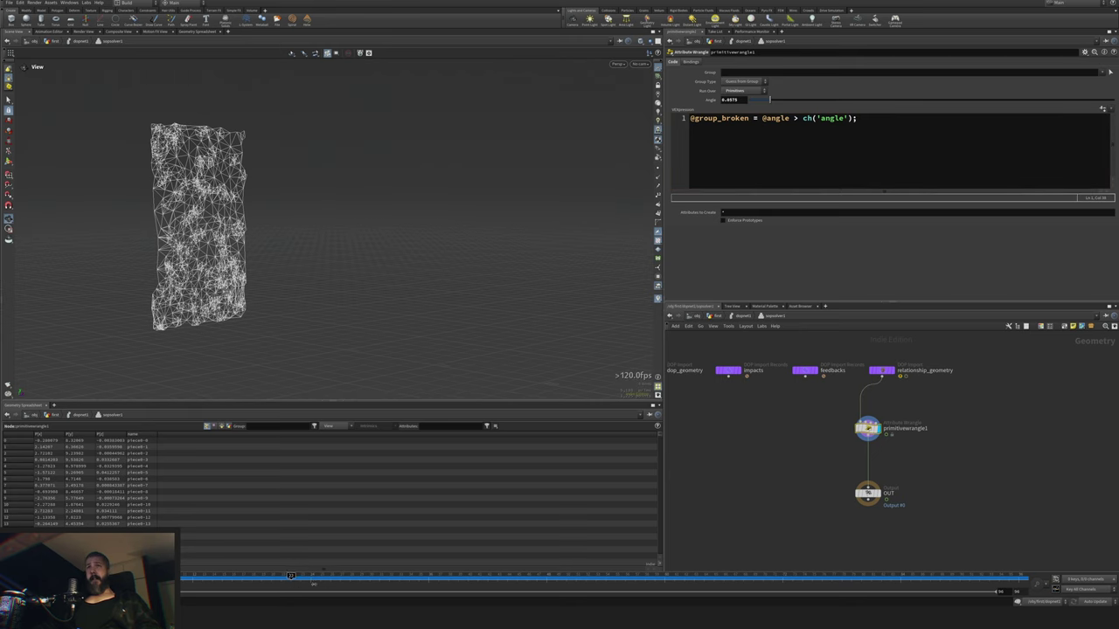
{"action": "key", "text": "u"}
{"action": "key", "text": "u"}
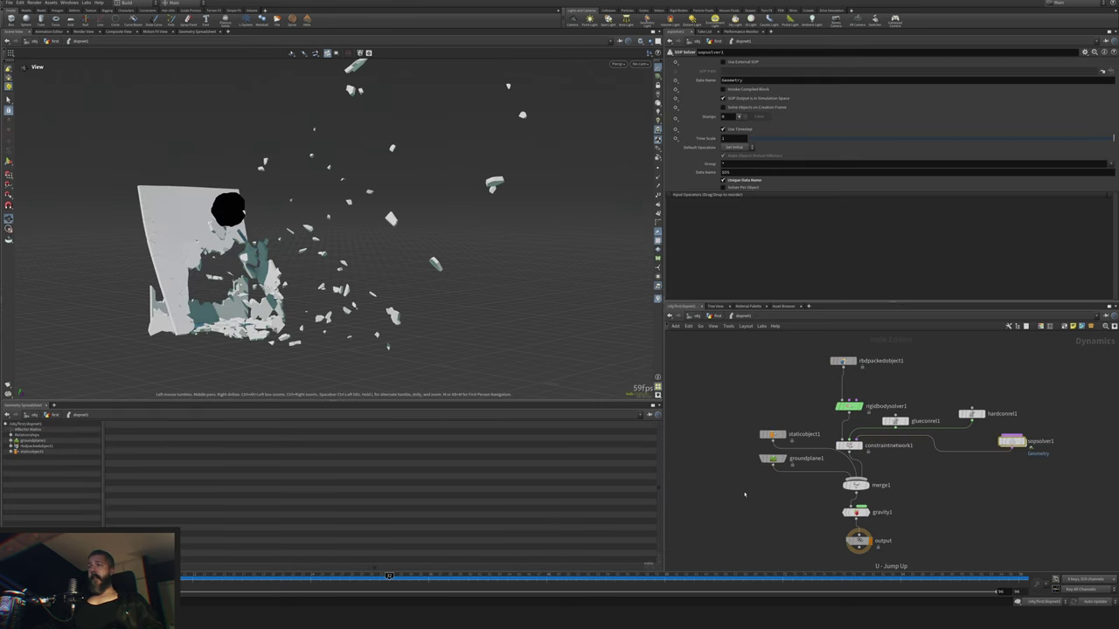
{"action": "middle_click_drag", "start_coordinate": [693, 512], "coordinate": [834, 429]}
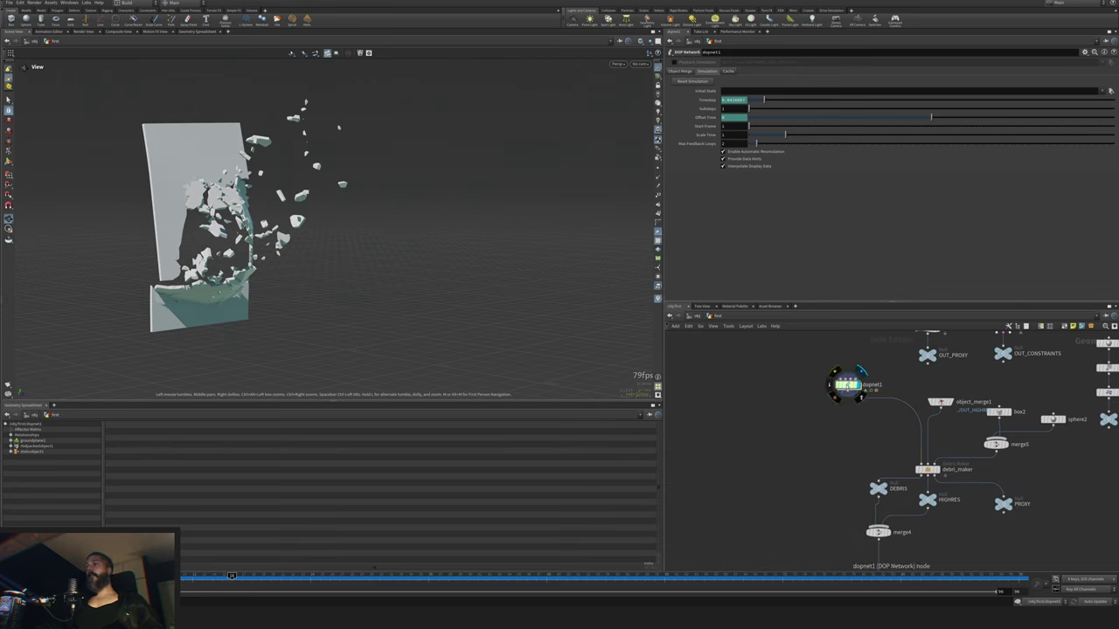
Add a DOP Import node with dopnet1 as its DOP Network.
{"action": "key", "text": "Tab"}
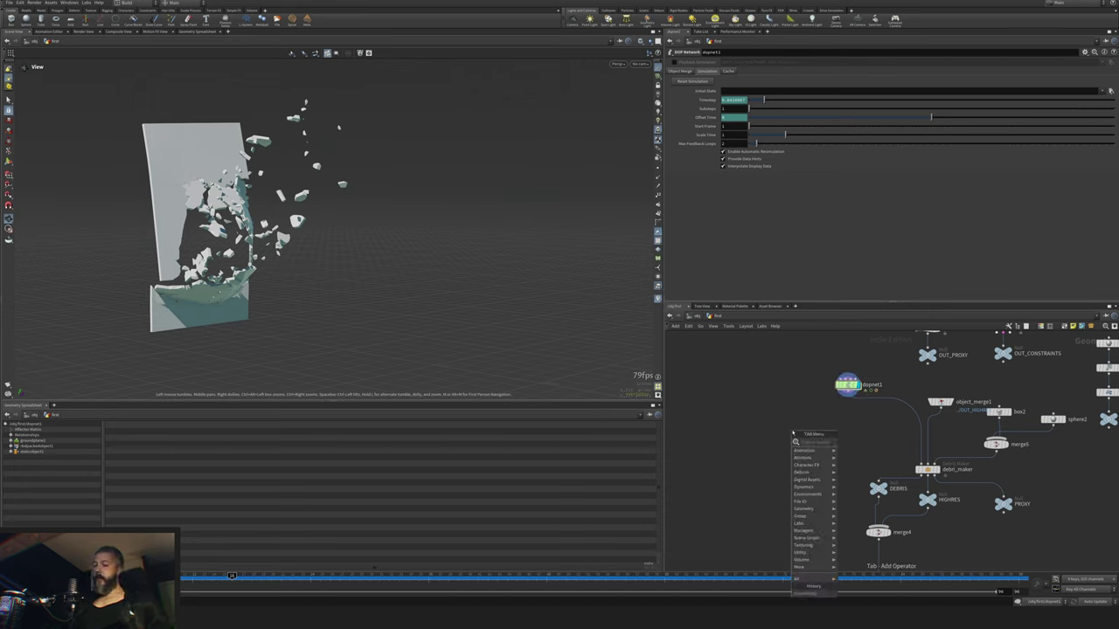
{"action": "type", "text": "do"}
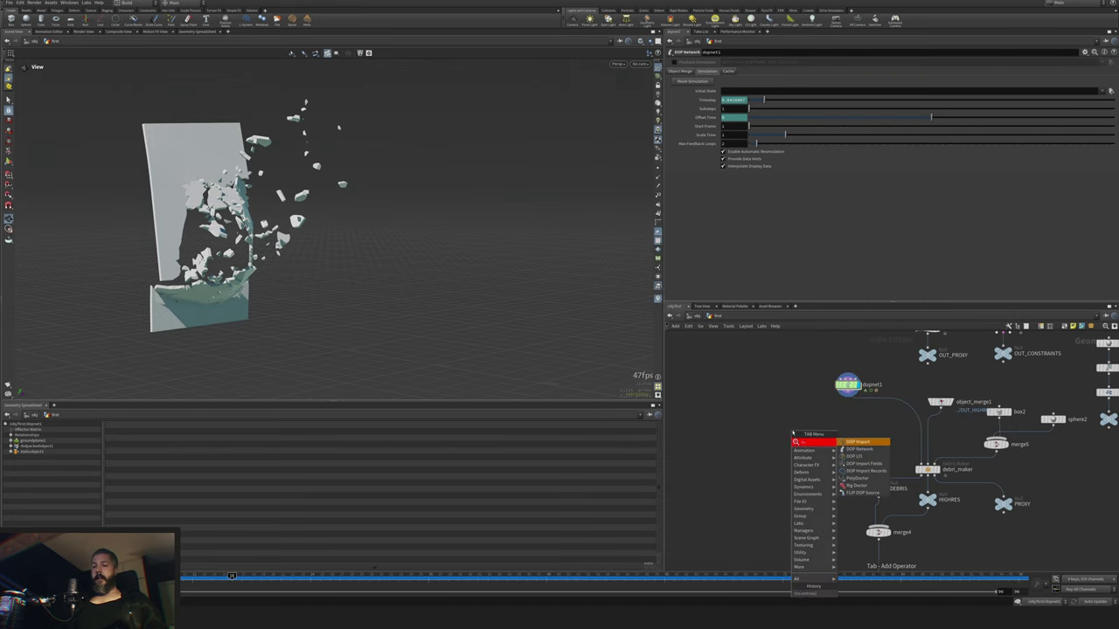
{"action": "key", "text": "Return"}
{"action": "left_click", "coordinate": [791, 430]}
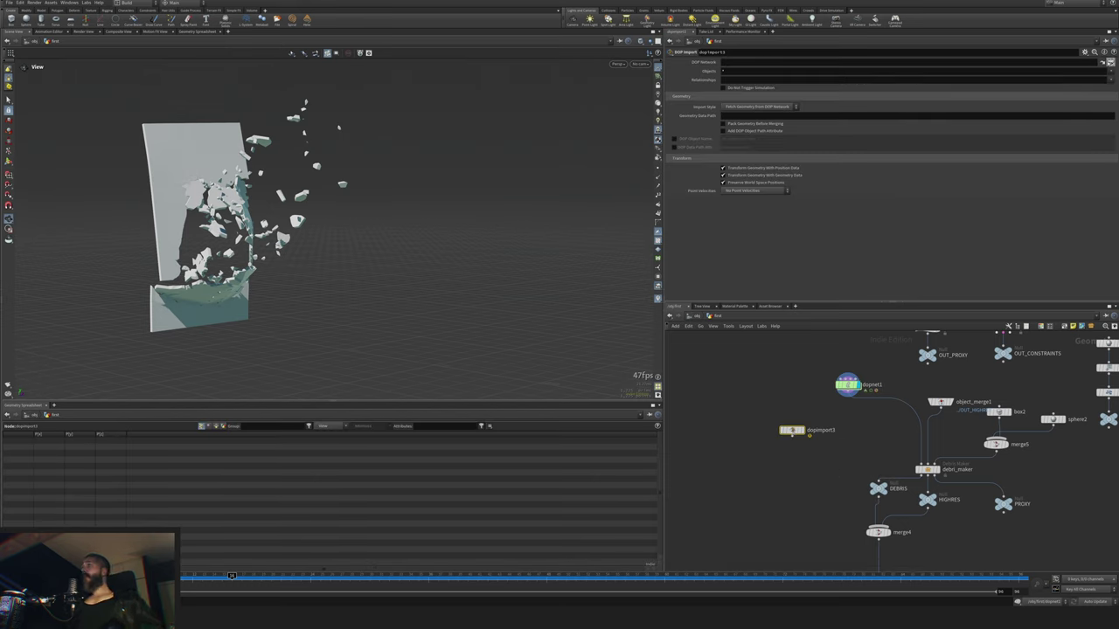
{"action": "left_click", "coordinate": [848, 384]}
{"action": "left_click_drag", "start_coordinate": [737, 67], "coordinate": [736, 67]}
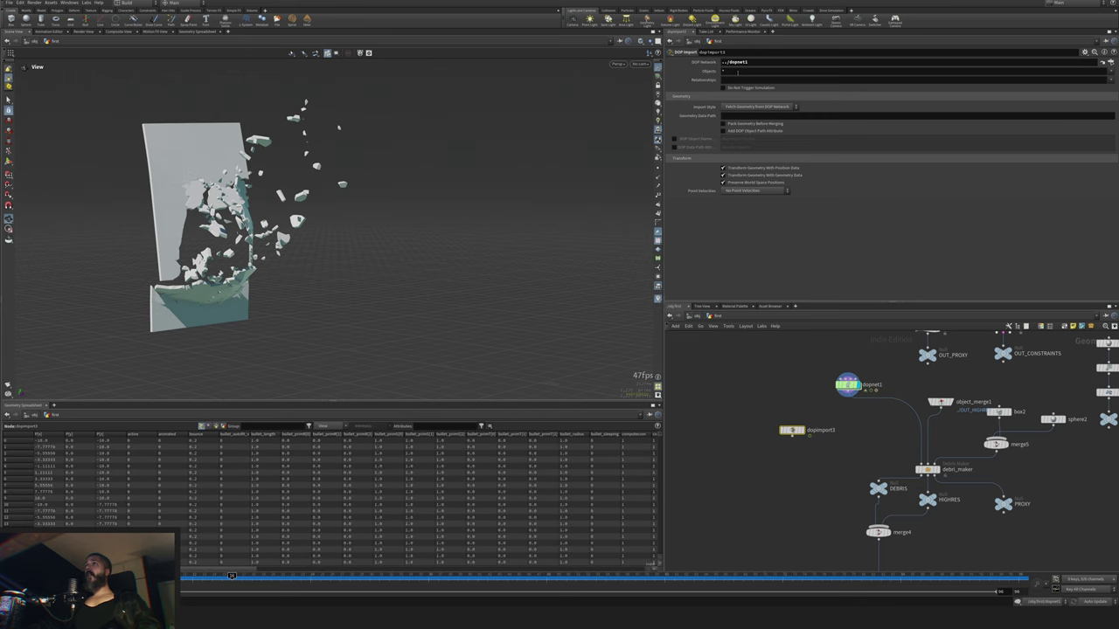
Import the constraintnetwork1 relationship, display it, and view its primitives in the spreadsheet.
{"action": "left_click", "coordinate": [736, 72]}
{"action": "left_click", "coordinate": [762, 79]}
{"action": "left_click", "coordinate": [1110, 80]}
{"action": "left_click", "coordinate": [1057, 89]}
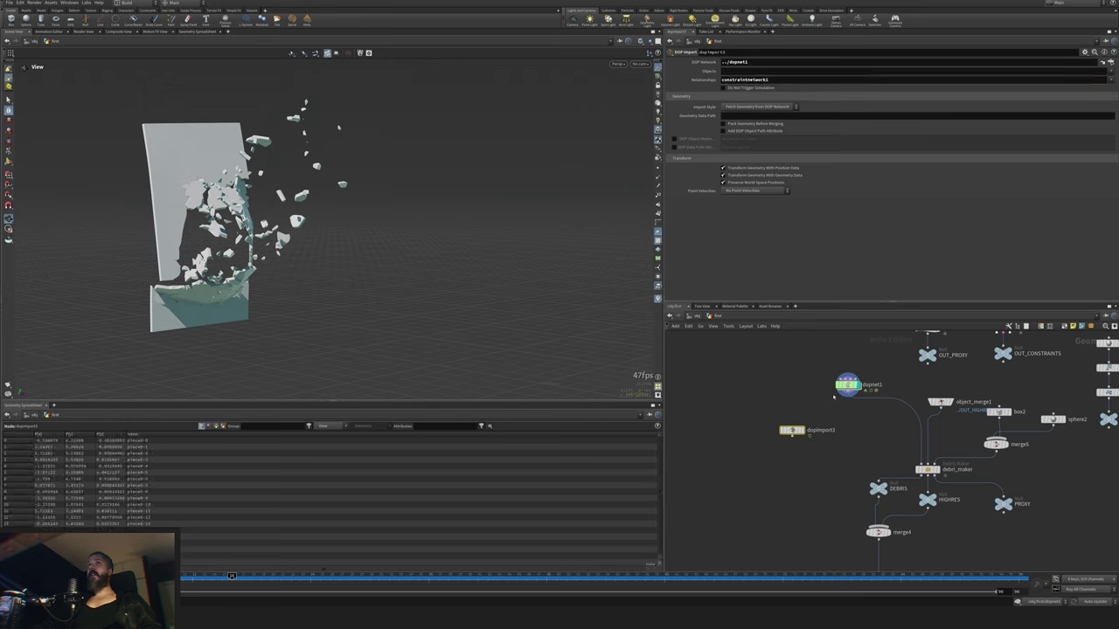
{"action": "left_click", "coordinate": [802, 430]}
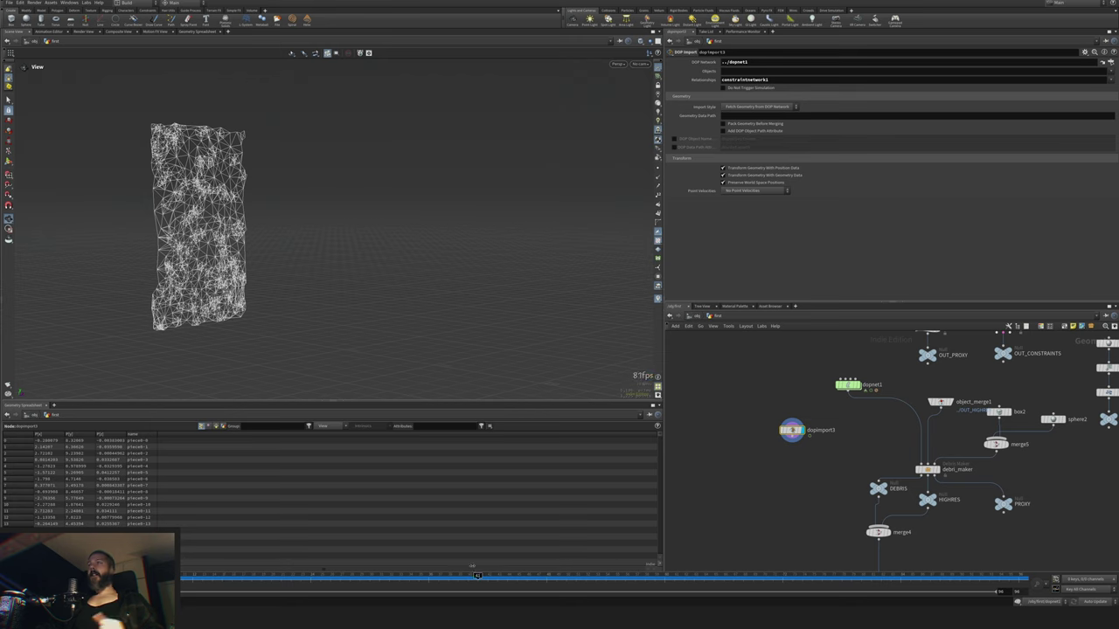
{"action": "middle_click_drag", "start_coordinate": [770, 485], "coordinate": [755, 440]}
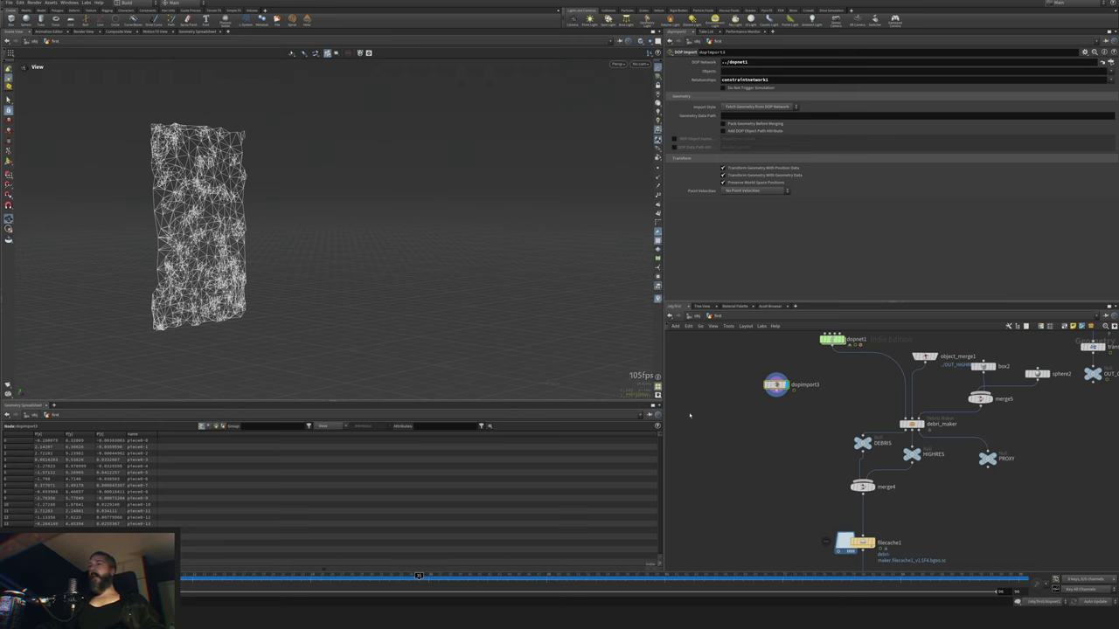
{"action": "left_click", "coordinate": [218, 427]}
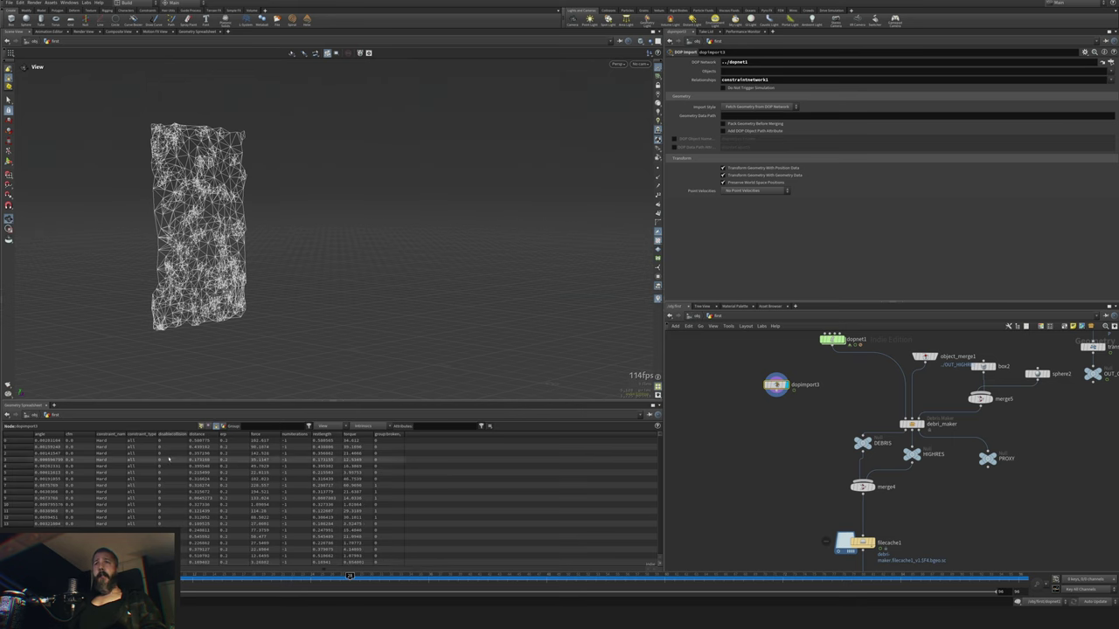
Add a Color node after dopimport3 using an attribute ramp with range max 40000.
{"action": "key", "text": "Tab"}
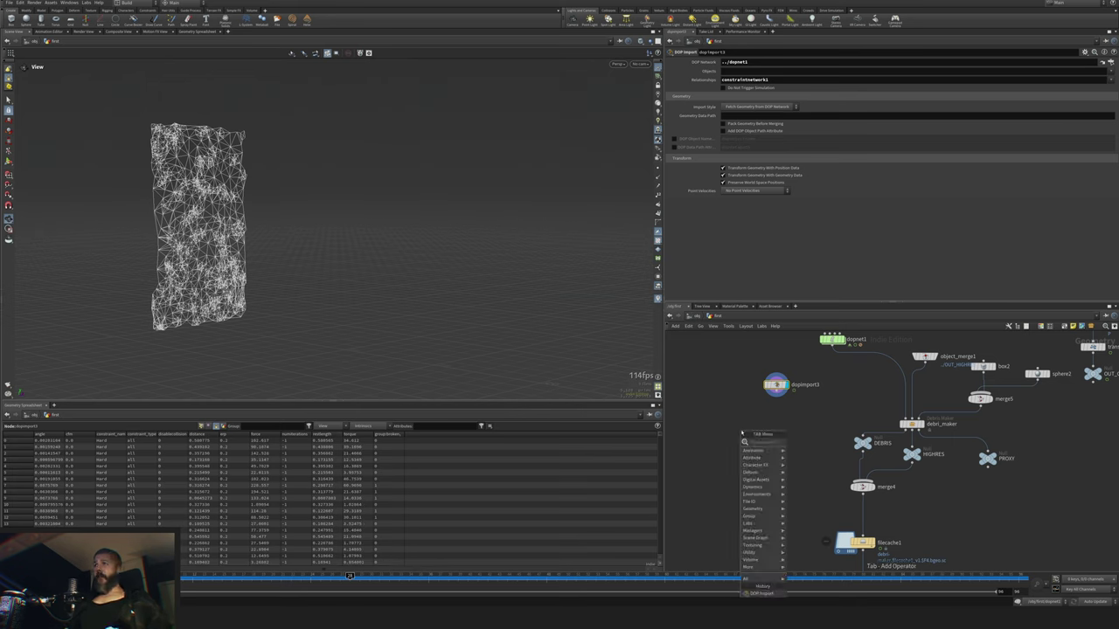
{"action": "type", "text": "colo"}
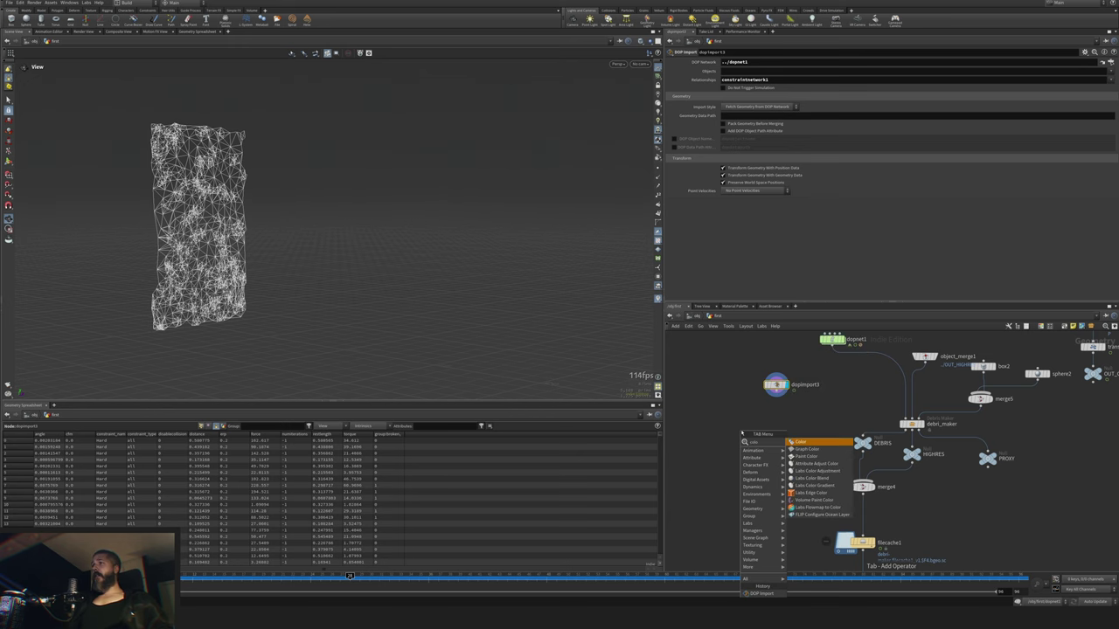
{"action": "key", "text": "Return"}
{"action": "left_click", "coordinate": [763, 96]}
{"action": "left_click", "coordinate": [743, 126]}
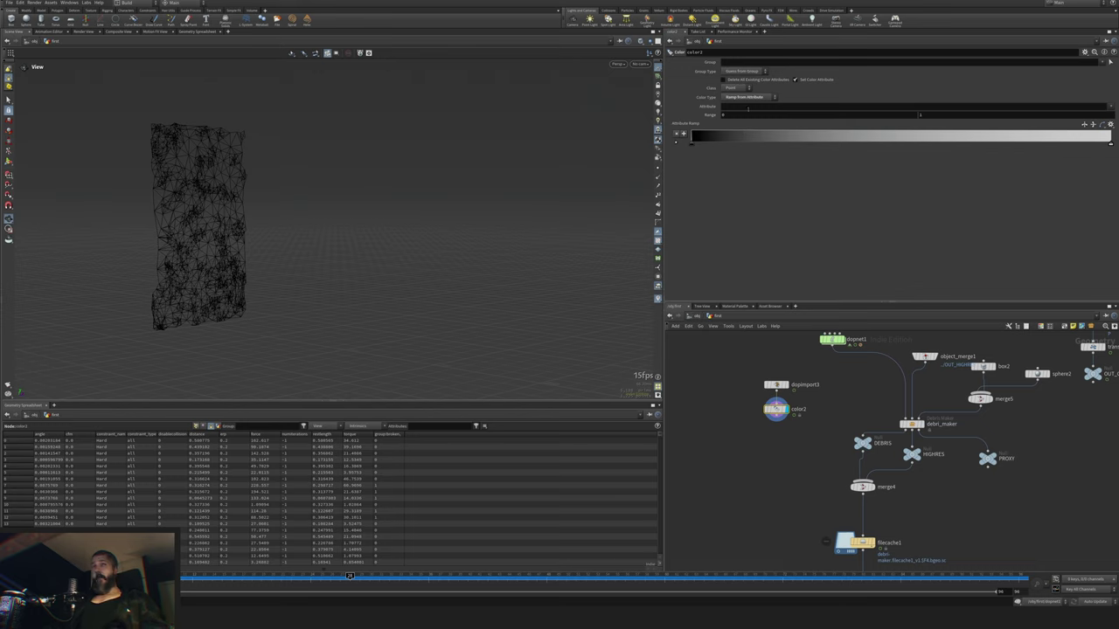
{"action": "left_click", "coordinate": [747, 106]}
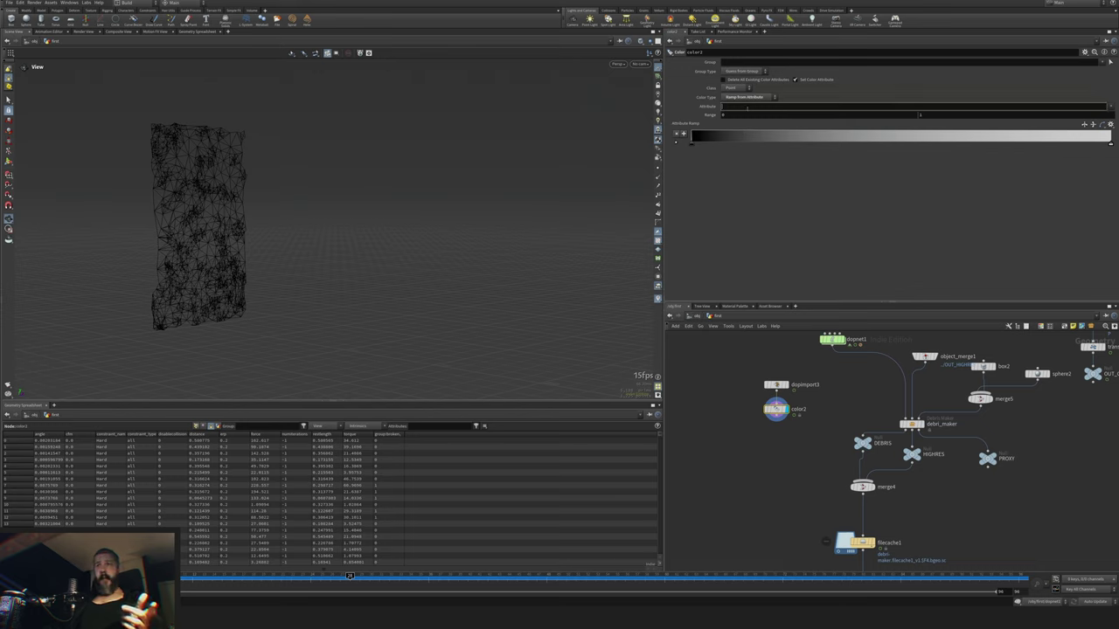
{"action": "left_click", "coordinate": [309, 442]}
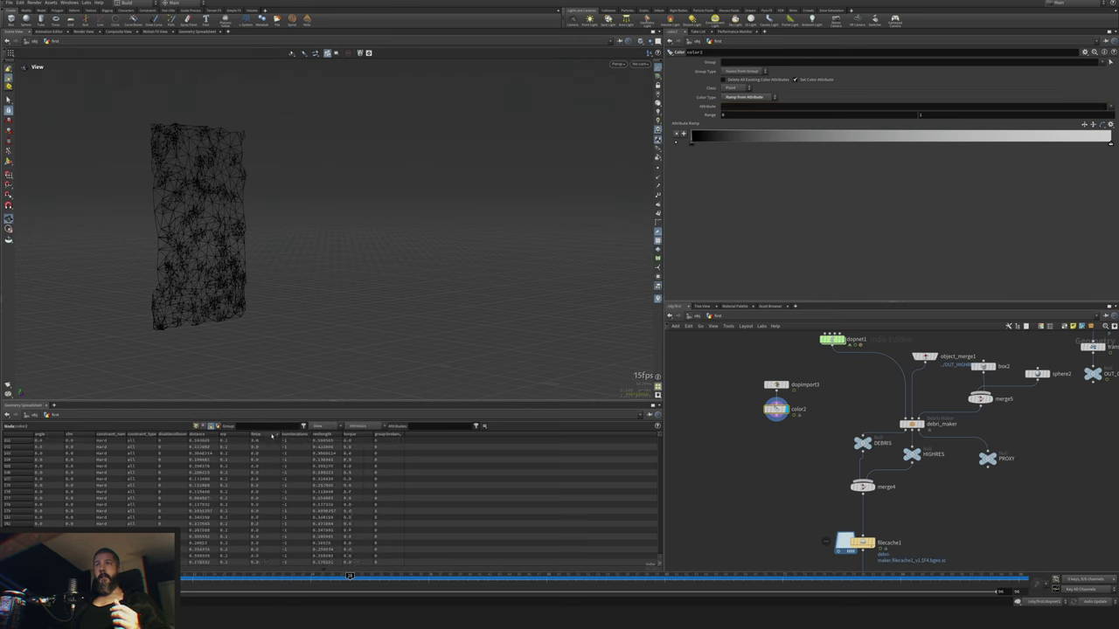
{"action": "key", "text": "ctrl+Left"}
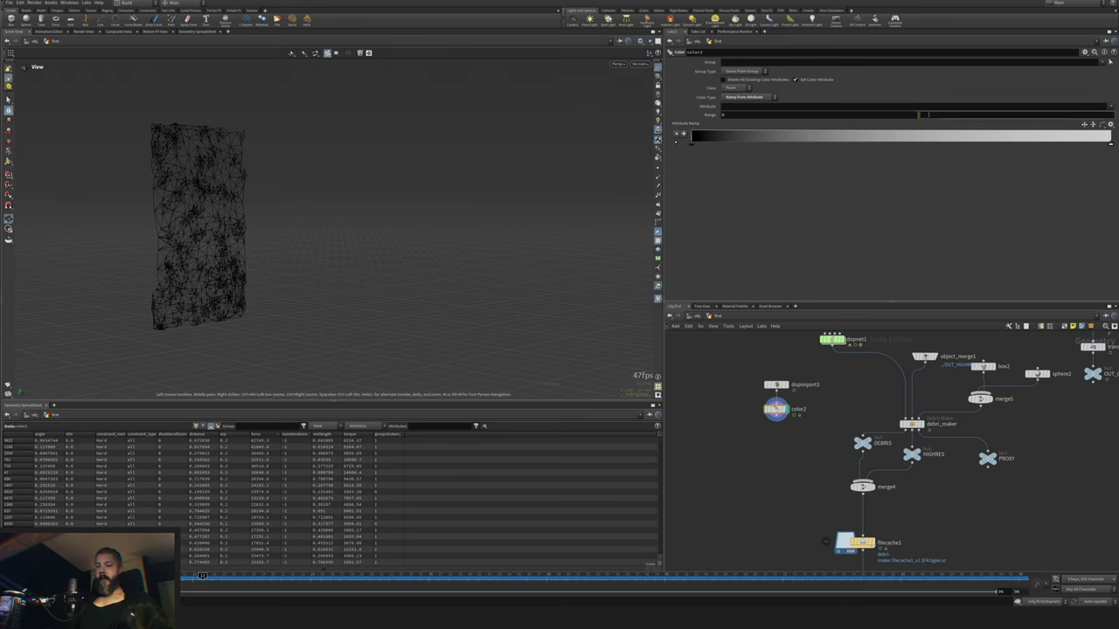
{"action": "type", "text": "40000"}
{"action": "key", "text": "Return"}
Colour by the force attribute with the black-to-orange ramp preset, class set to Primitive.
{"action": "left_click", "coordinate": [746, 106]}
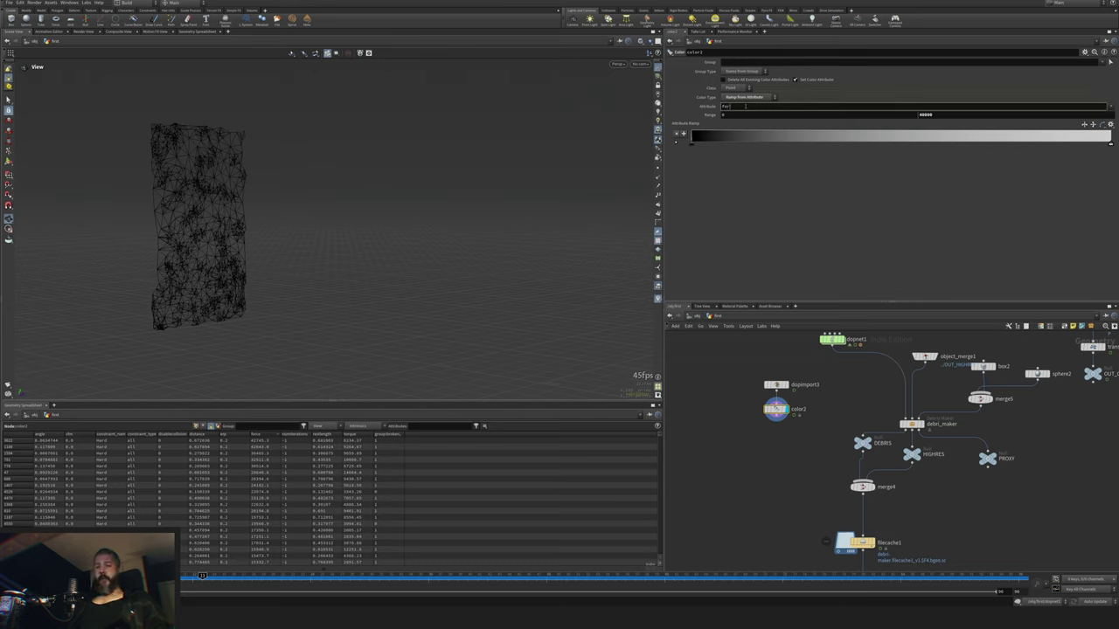
{"action": "type", "text": "ce"}
{"action": "key", "text": "Return"}
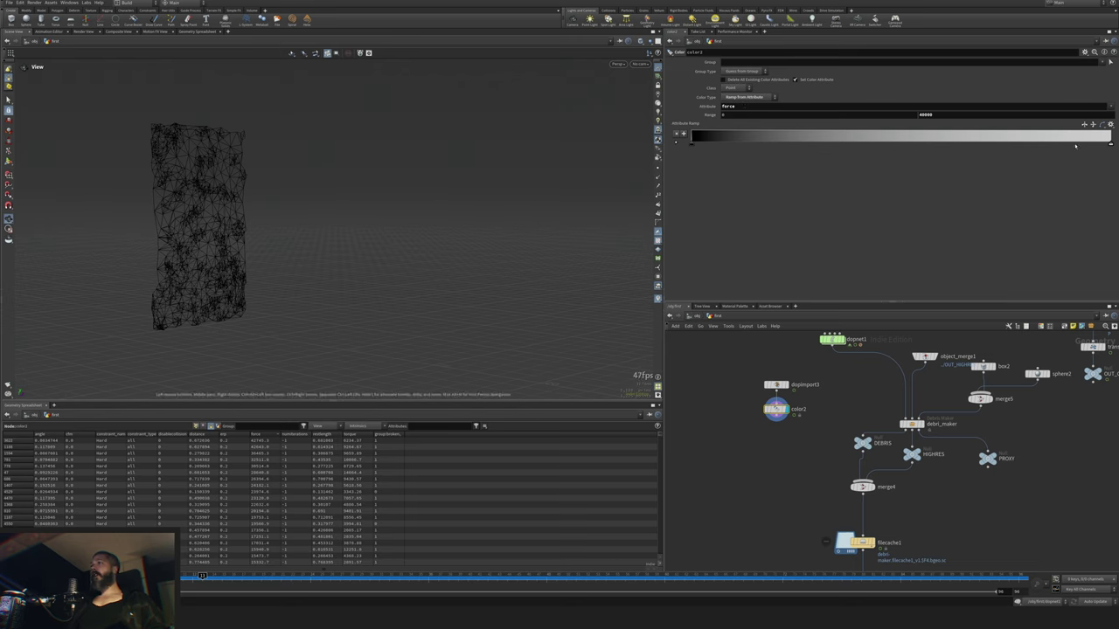
{"action": "left_click", "coordinate": [1110, 124]}
{"action": "left_click", "coordinate": [1091, 223]}
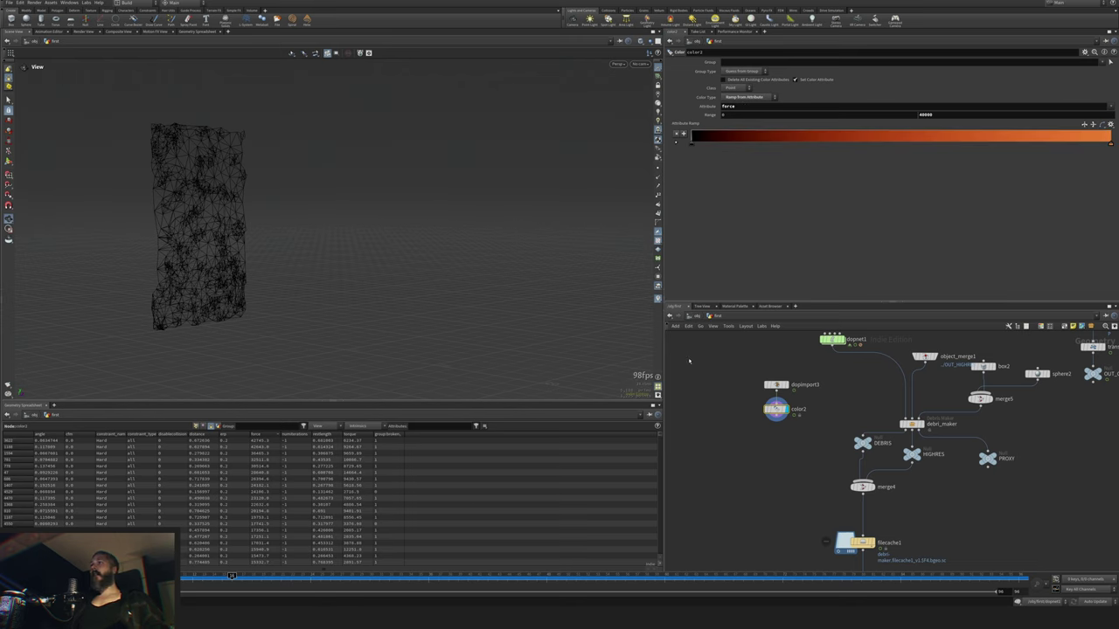
{"action": "left_click", "coordinate": [736, 88]}
{"action": "left_click", "coordinate": [734, 105]}
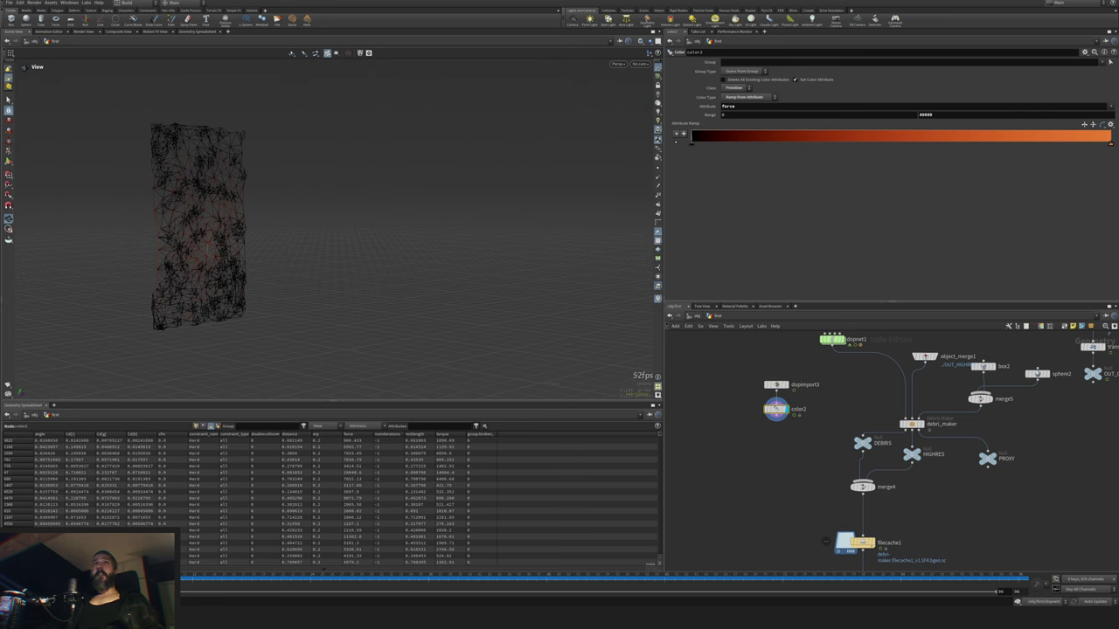
{"action": "middle_click_drag", "start_coordinate": [737, 456], "coordinate": [747, 437]}
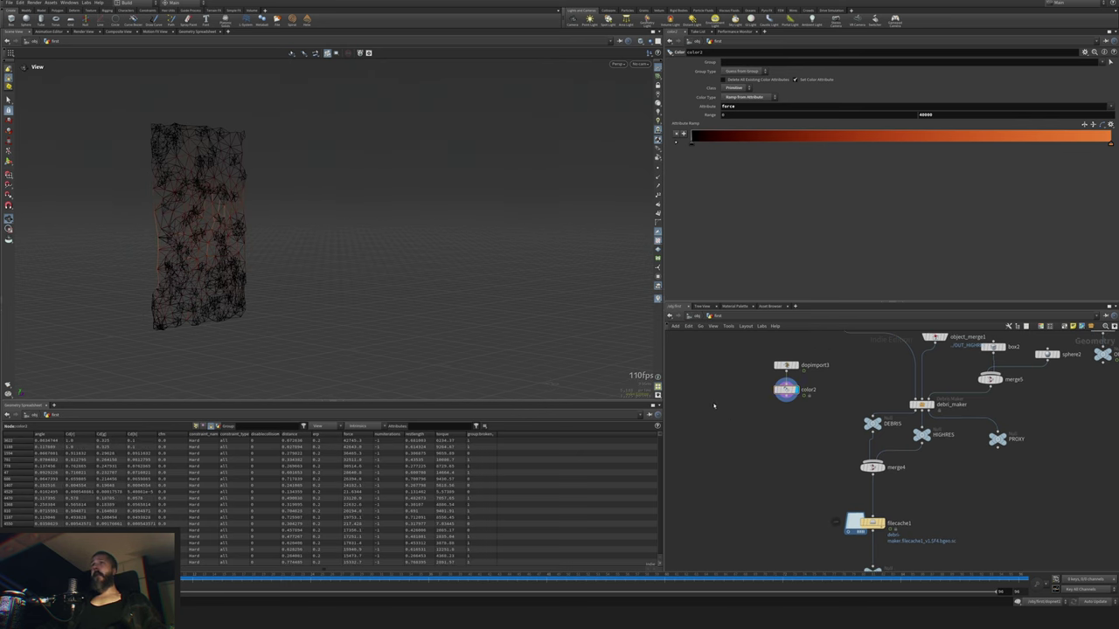
Add a second DOP Import reading rbdpackedobject1 from dopnet1 and set its display flag.
{"action": "key", "text": "Tab"}
{"action": "type", "text": "do"}
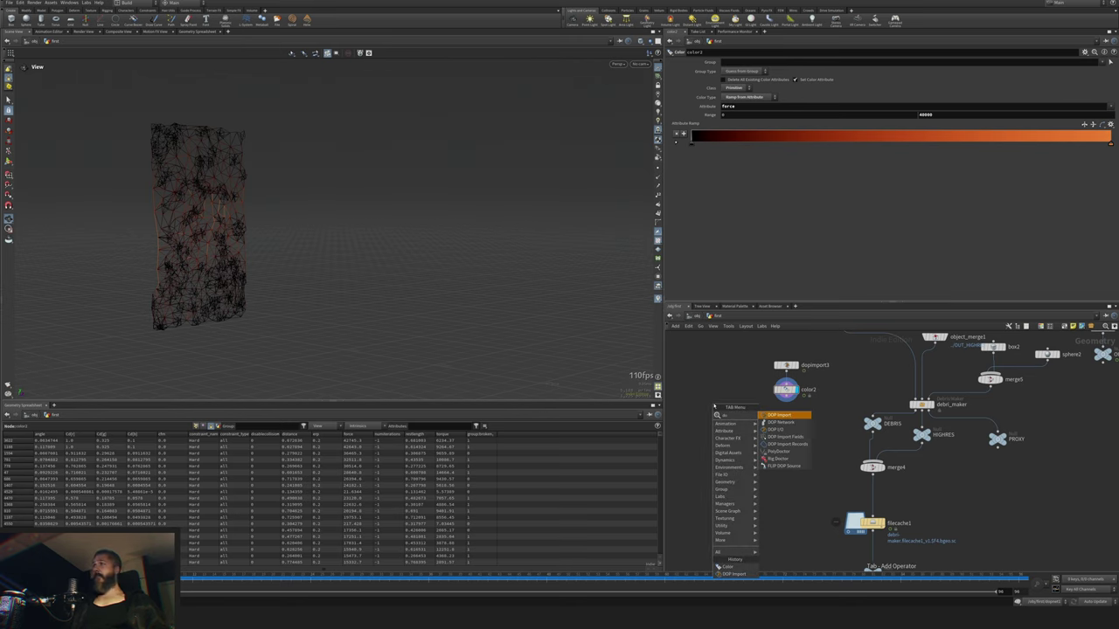
{"action": "key", "text": "Return"}
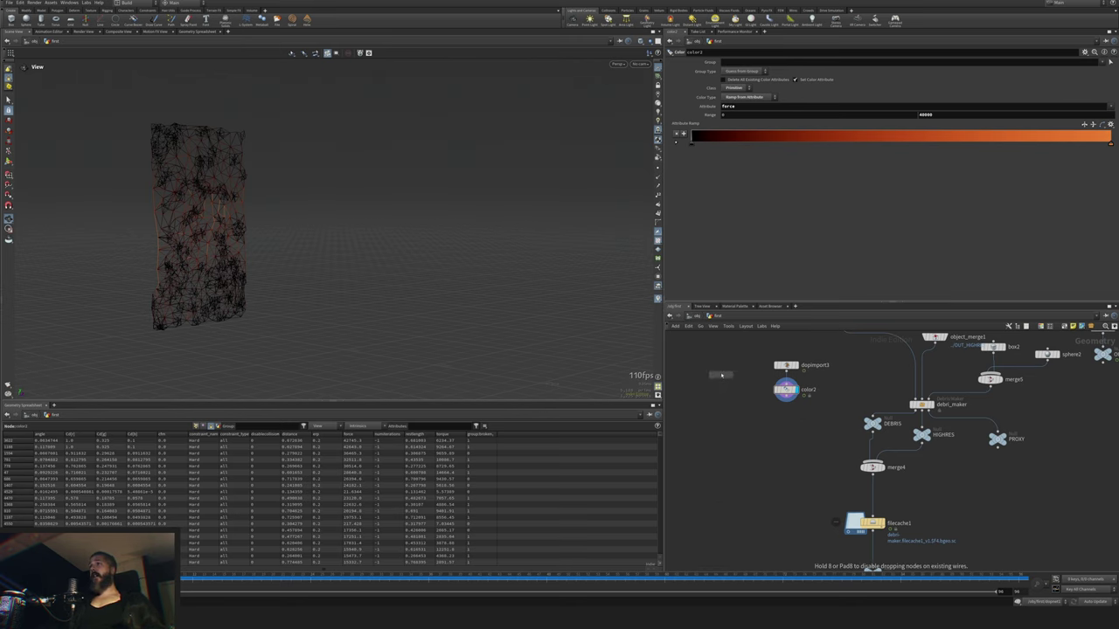
{"action": "left_click", "coordinate": [719, 370]}
{"action": "middle_click_drag", "start_coordinate": [786, 376], "coordinate": [789, 440]}
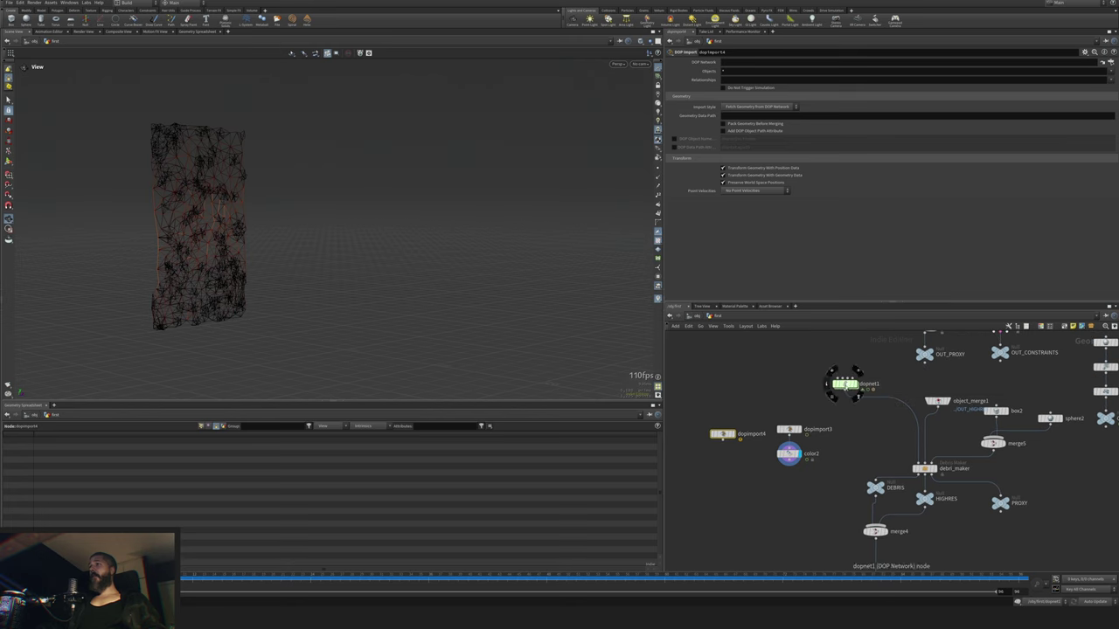
{"action": "left_click_drag", "start_coordinate": [844, 383], "coordinate": [738, 61]}
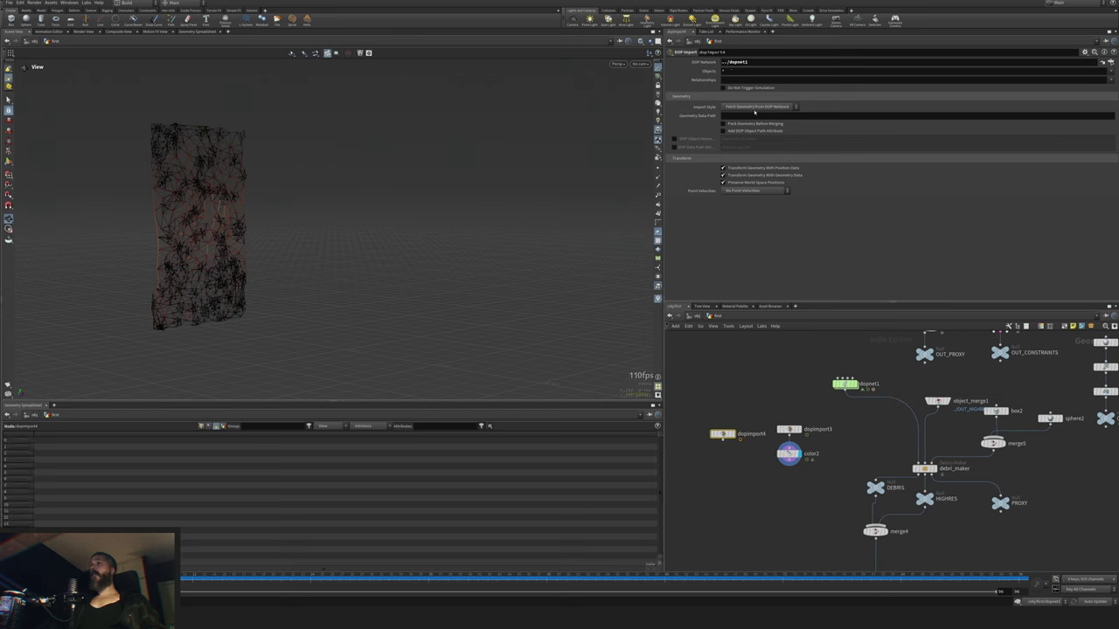
{"action": "left_click", "coordinate": [757, 73]}
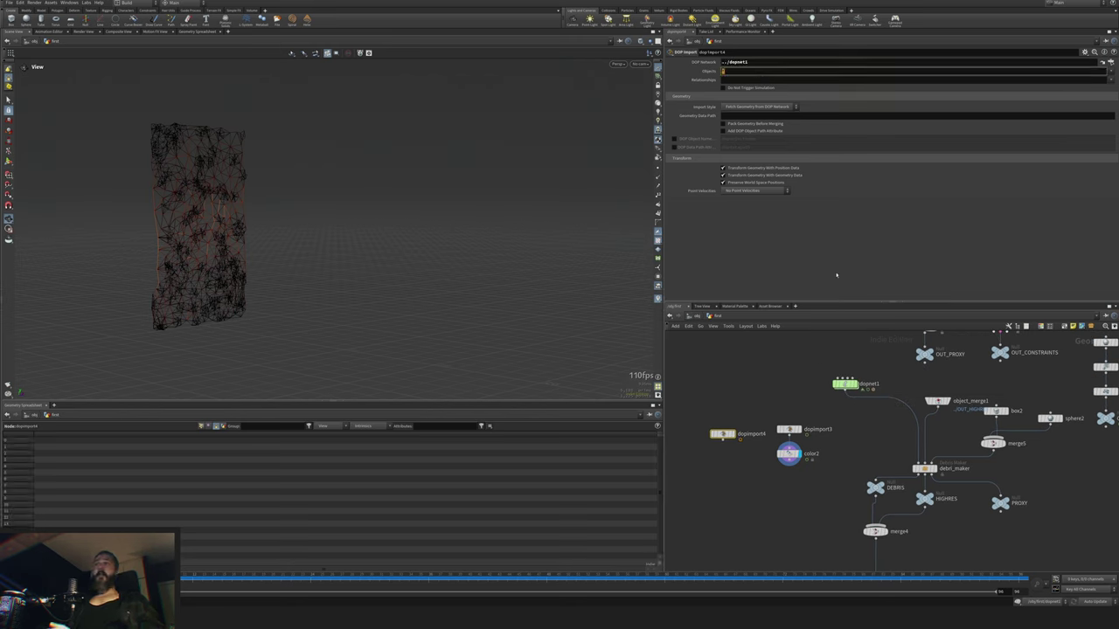
{"action": "left_click", "coordinate": [1102, 70]}
{"action": "left_click", "coordinate": [1083, 81]}
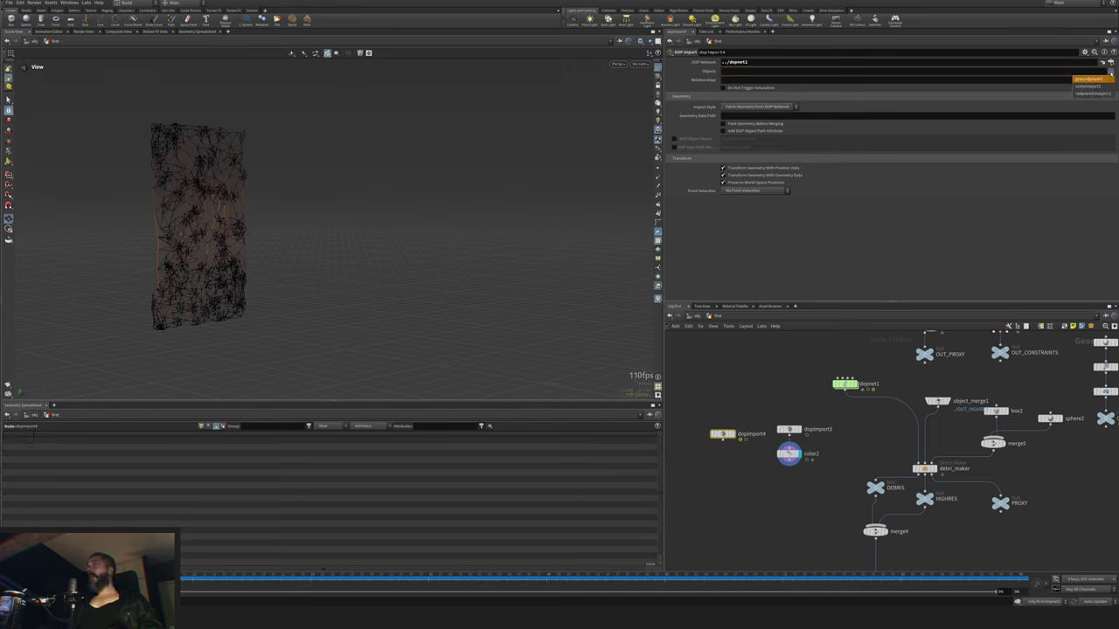
{"action": "left_click", "coordinate": [732, 434]}
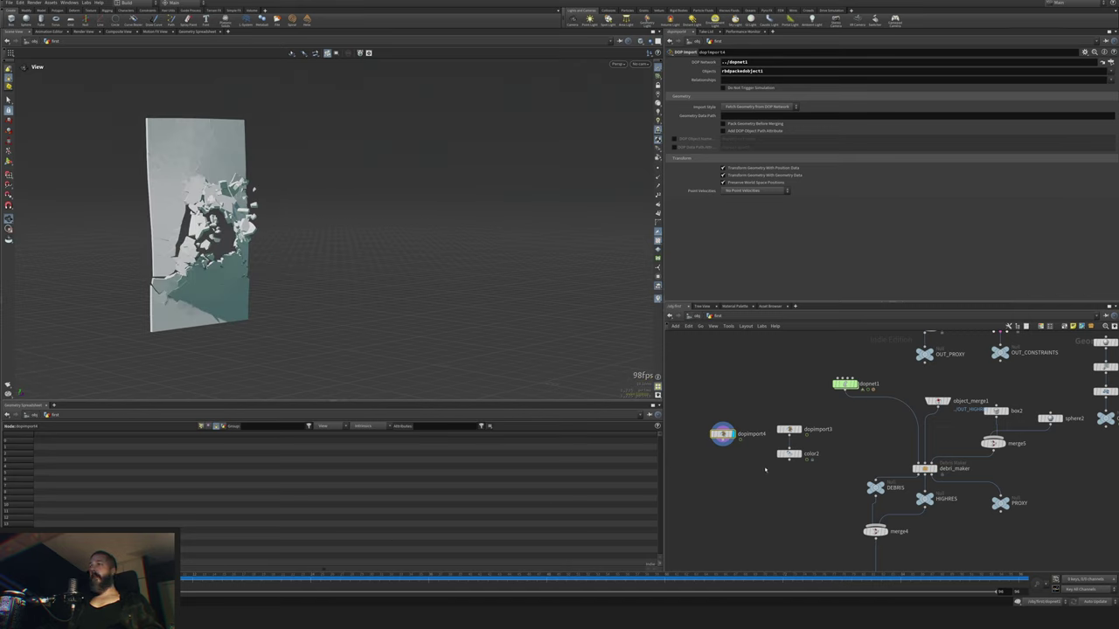
Add a Transform Pieces node after the force-coloured constraints, wired to dopimport4.
{"action": "left_click", "coordinate": [796, 453]}
{"action": "key", "text": "Tab"}
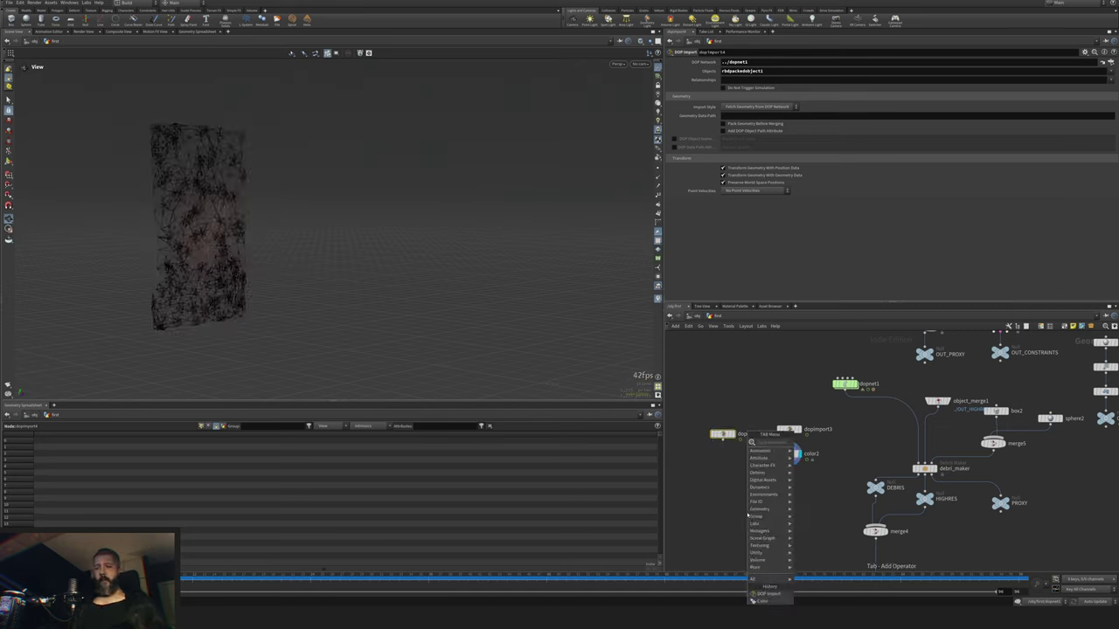
{"action": "key", "text": "Return"}
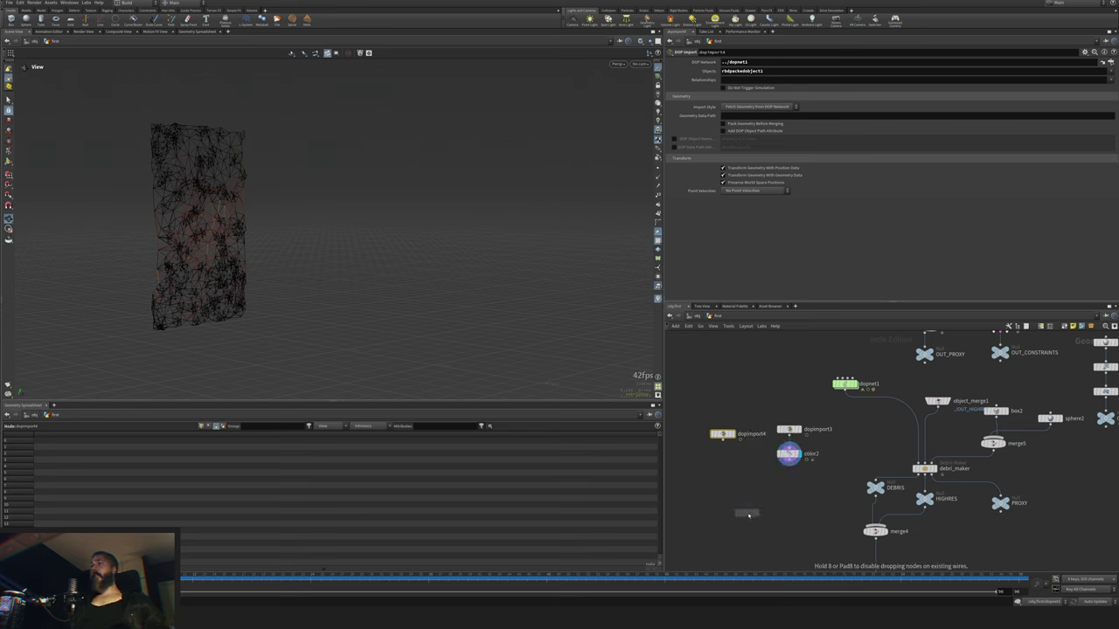
{"action": "left_click", "coordinate": [749, 509]}
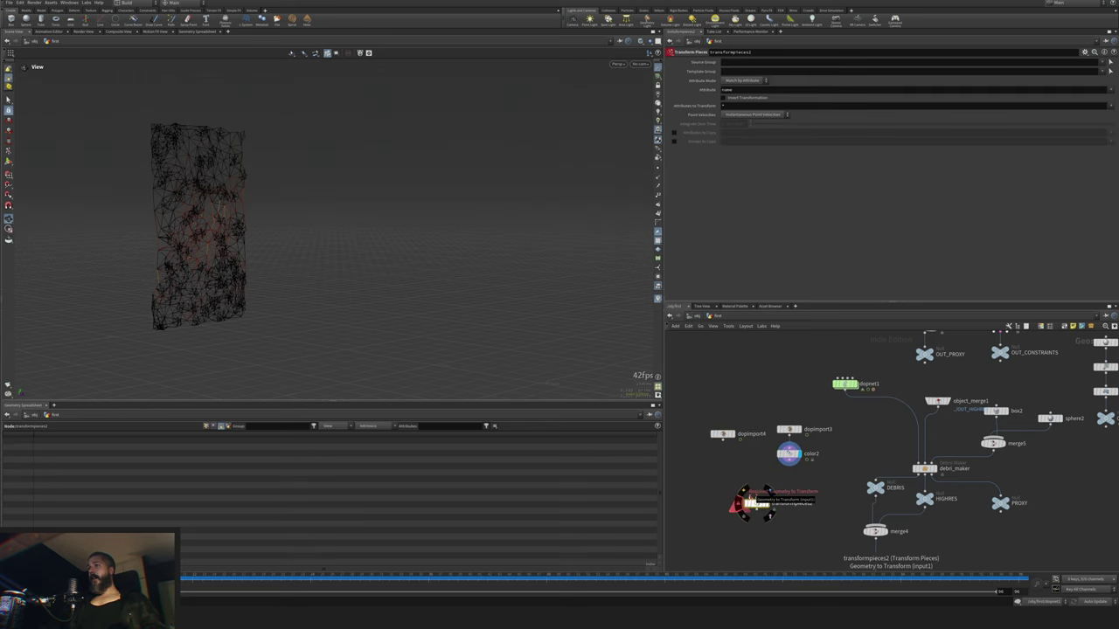
{"action": "left_click", "coordinate": [754, 498]}
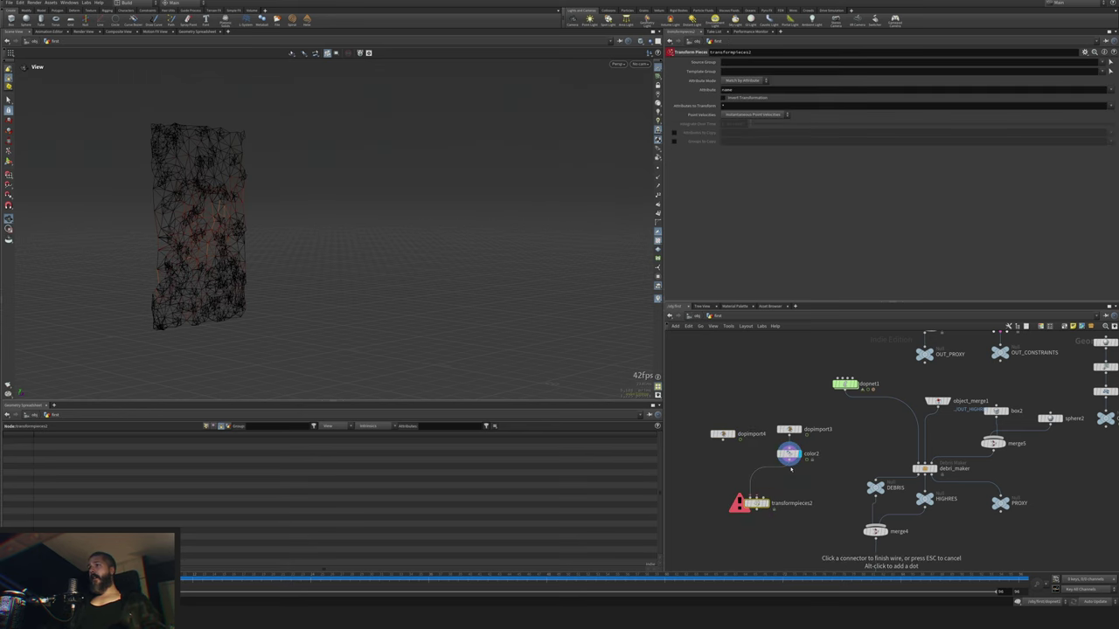
{"action": "left_click", "coordinate": [722, 440]}
{"action": "left_click", "coordinate": [721, 433]}
{"action": "middle_click", "coordinate": [721, 434]}
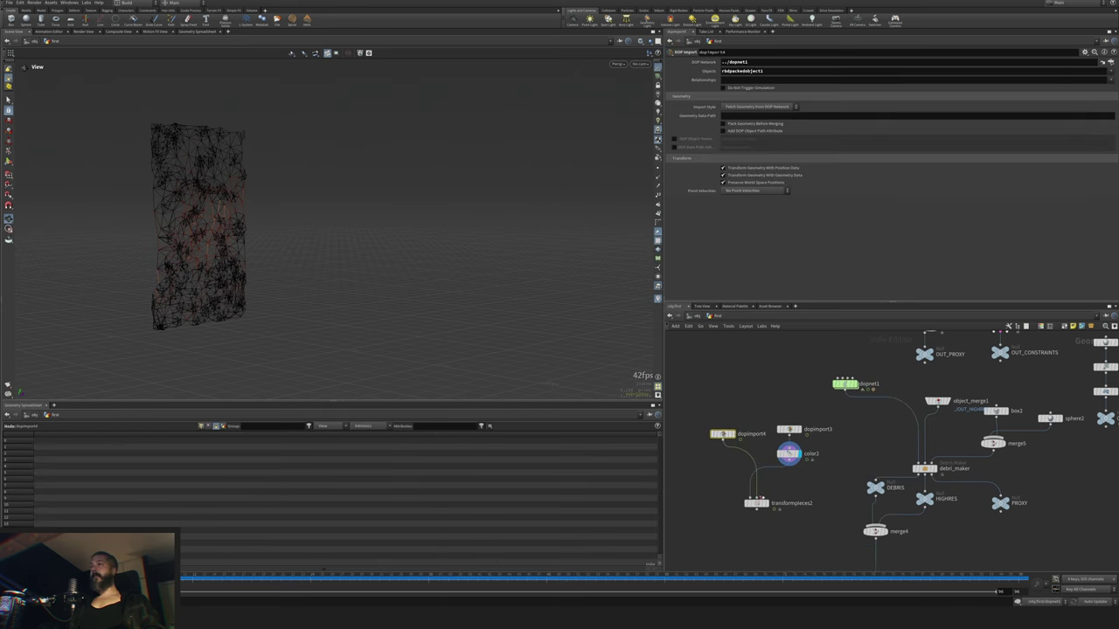
Insert an Add node set to Delete Geometry But Keep the Points, then display Transform Pieces.
{"action": "key", "text": "Tab"}
{"action": "left_click", "coordinate": [786, 441]}
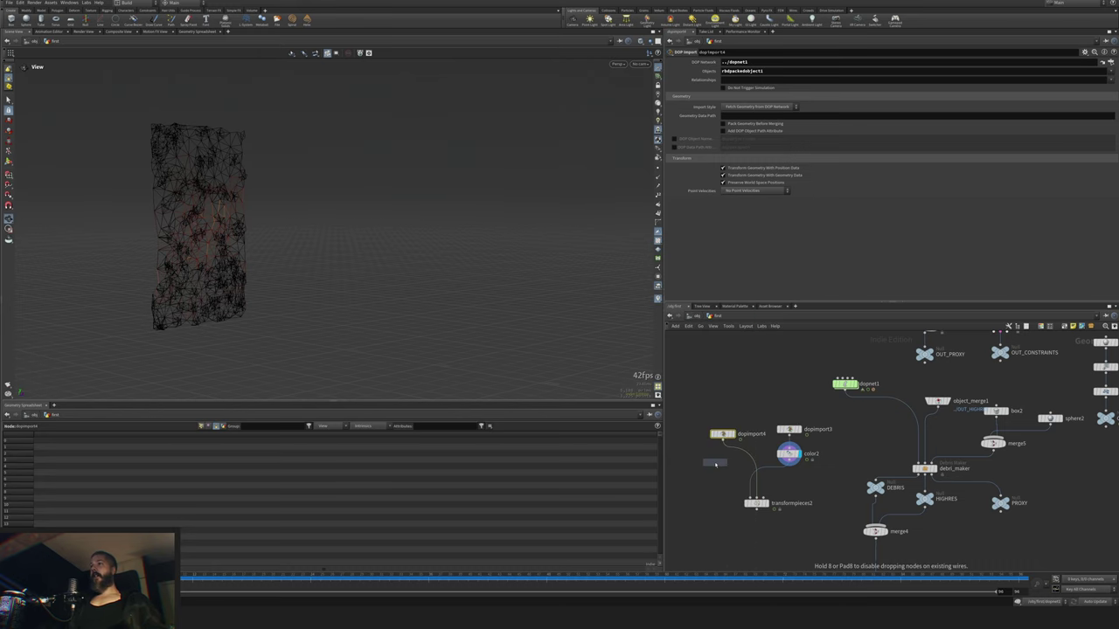
{"action": "left_click", "coordinate": [715, 463]}
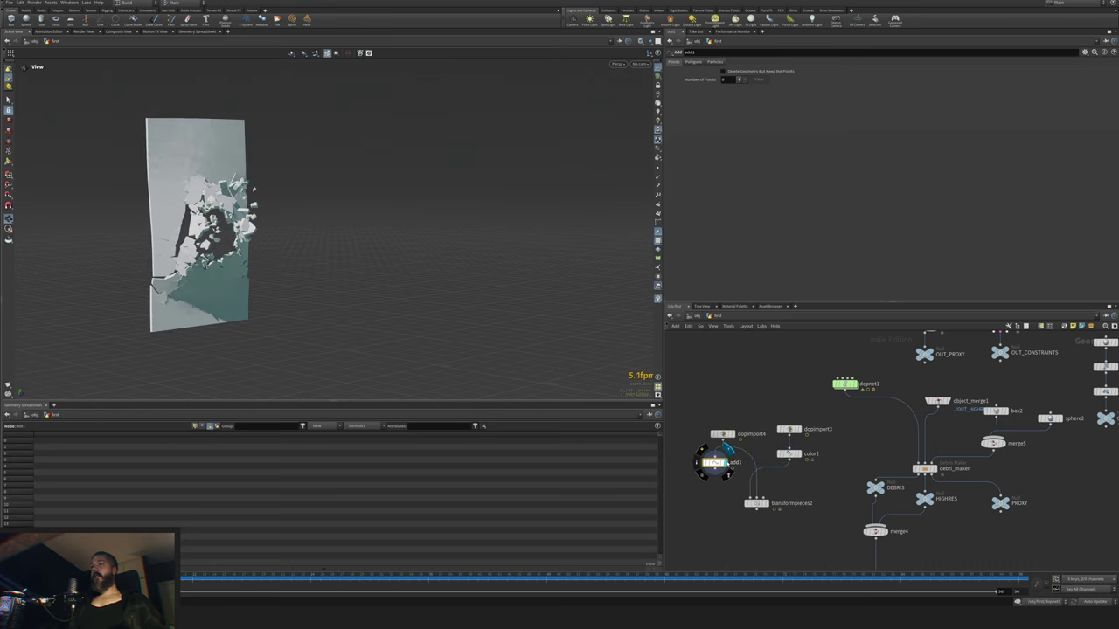
{"action": "left_click", "coordinate": [723, 72]}
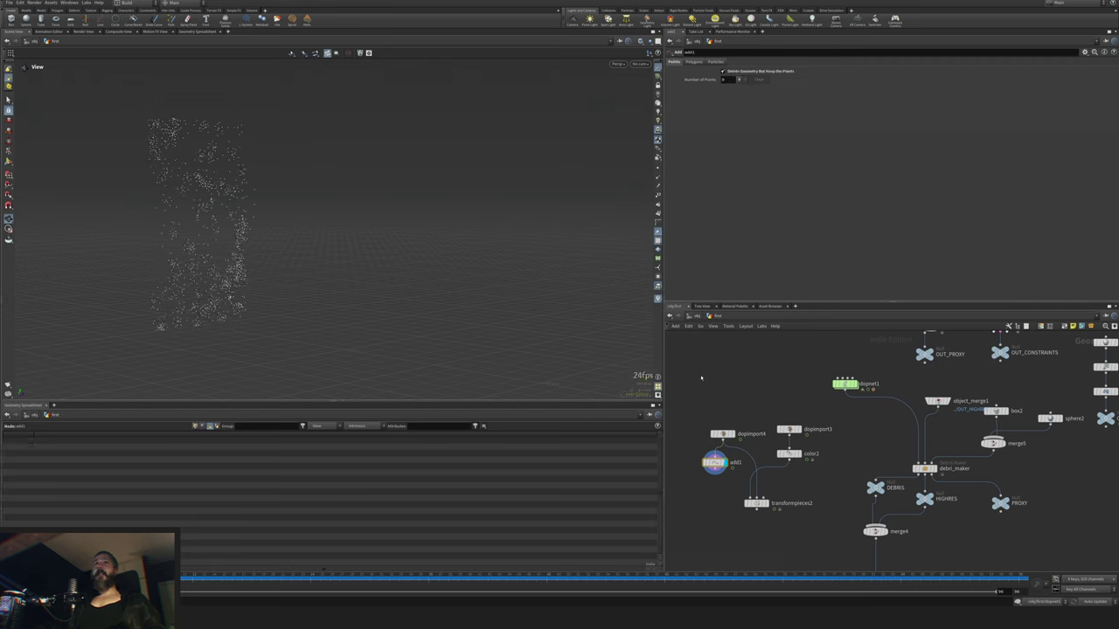
{"action": "left_click", "coordinate": [769, 490]}
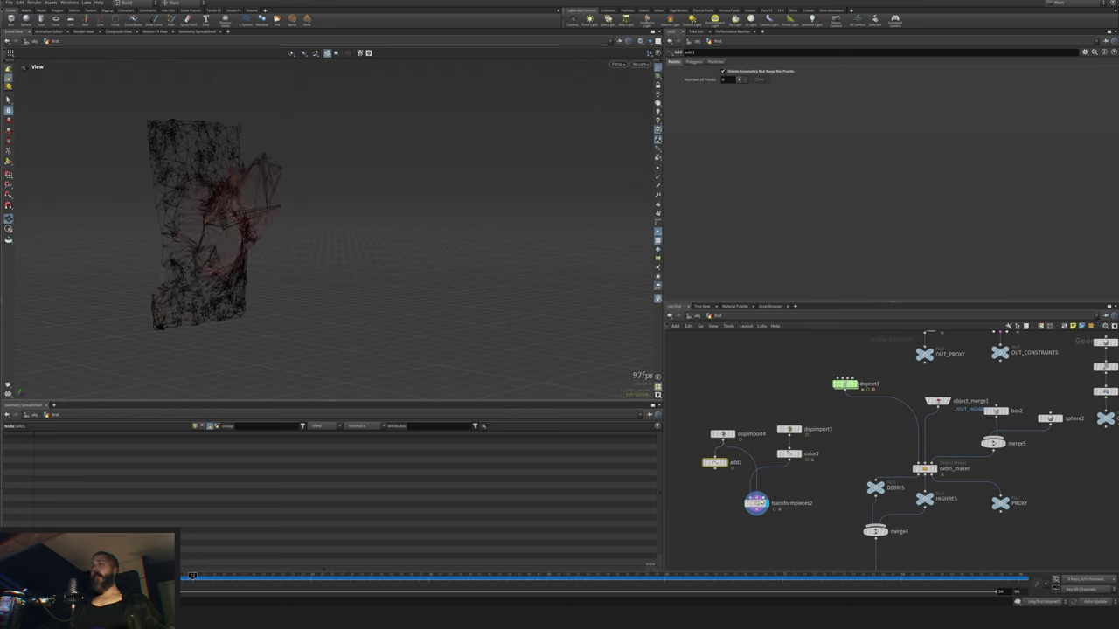
{"action": "left_click_drag", "start_coordinate": [756, 503], "coordinate": [751, 519]}
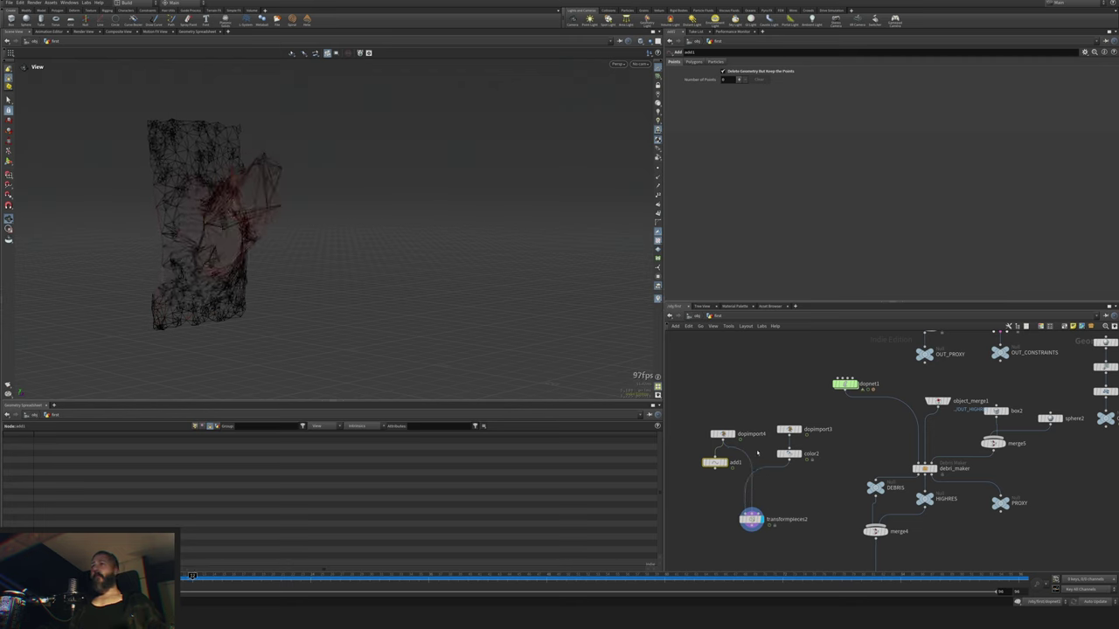
{"action": "left_click", "coordinate": [789, 453]}
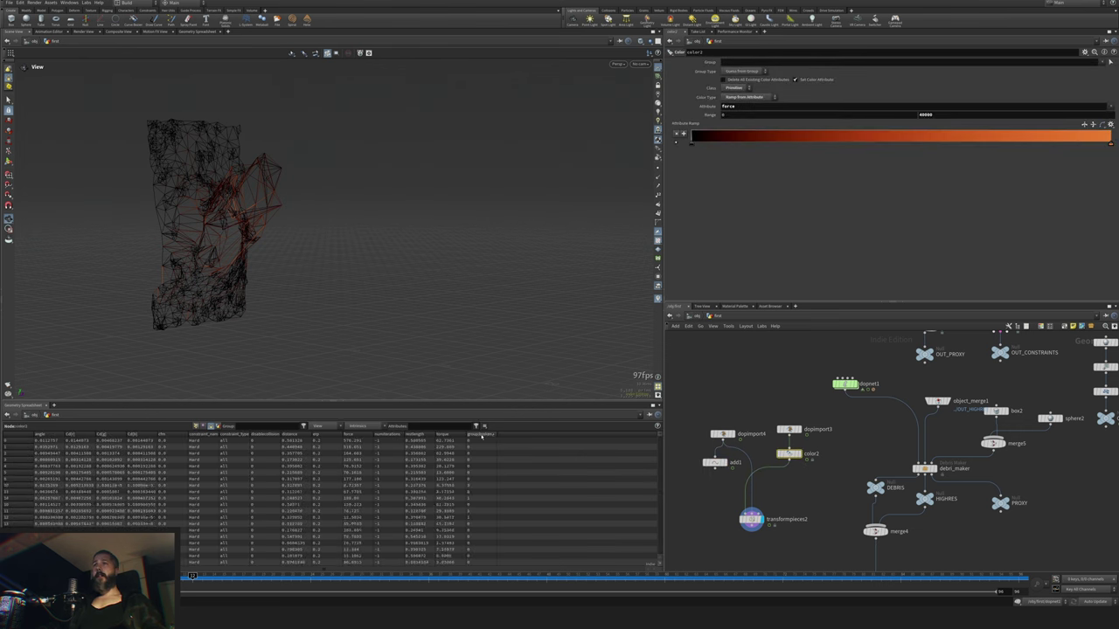
Sort the constraint rows by group and add an Attribute Wrangle below color2.
{"action": "left_click", "coordinate": [480, 435]}
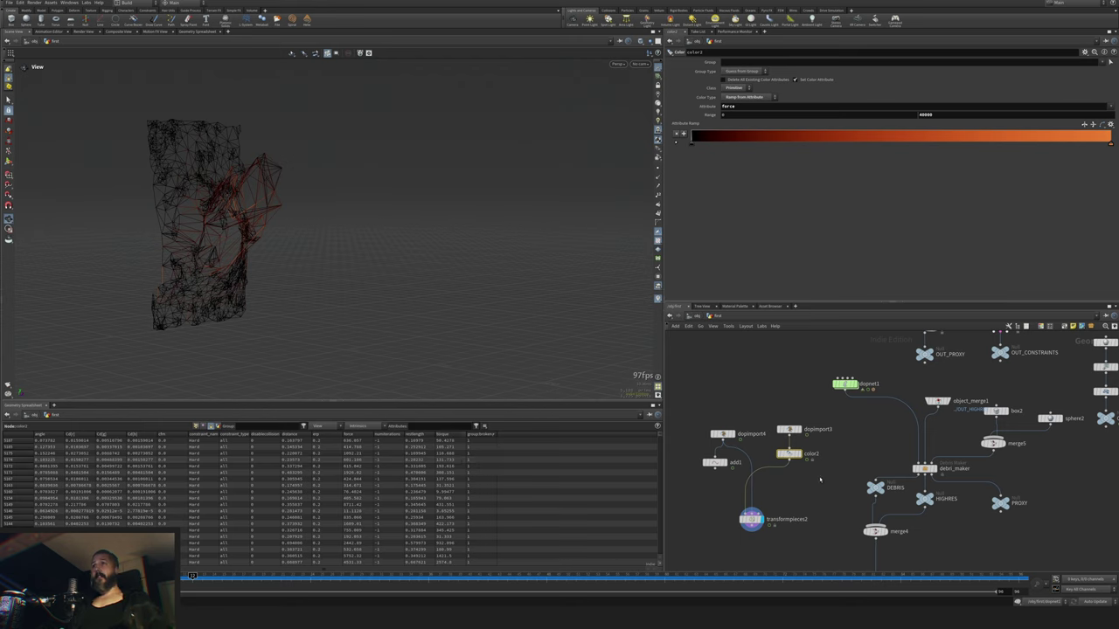
{"action": "key", "text": "Tab"}
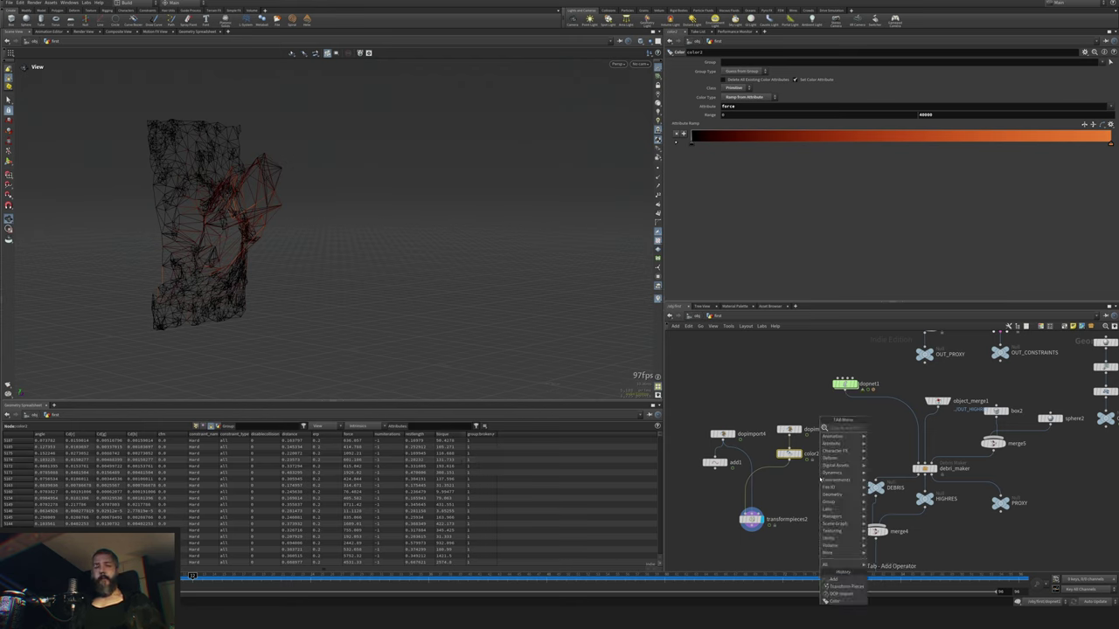
{"action": "type", "text": "wra"}
{"action": "key", "text": "Return"}
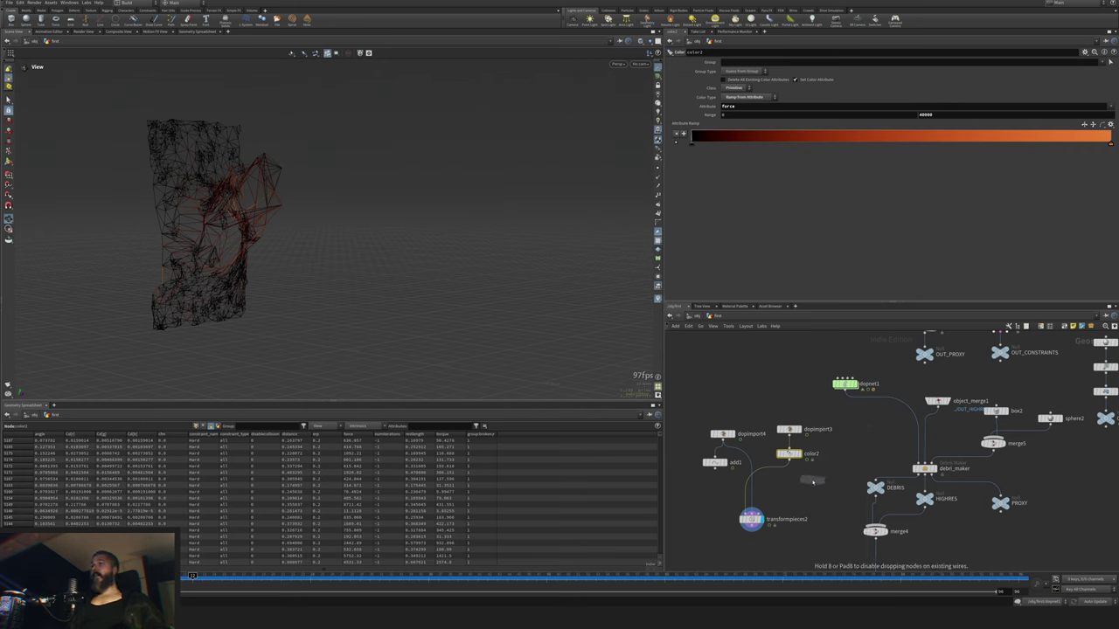
{"action": "left_click", "coordinate": [775, 479]}
{"action": "left_click_drag", "start_coordinate": [775, 479], "coordinate": [788, 480]}
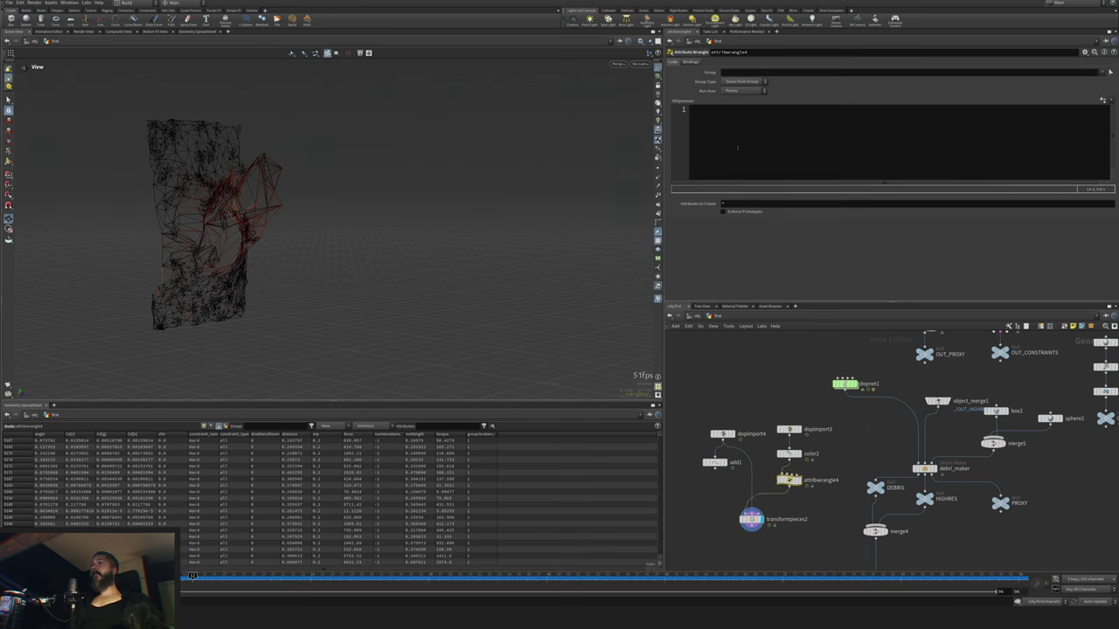
Set the wrangle to run over Primitives in group broken with removeprim code.
{"action": "left_click", "coordinate": [744, 91]}
{"action": "left_click", "coordinate": [744, 105]}
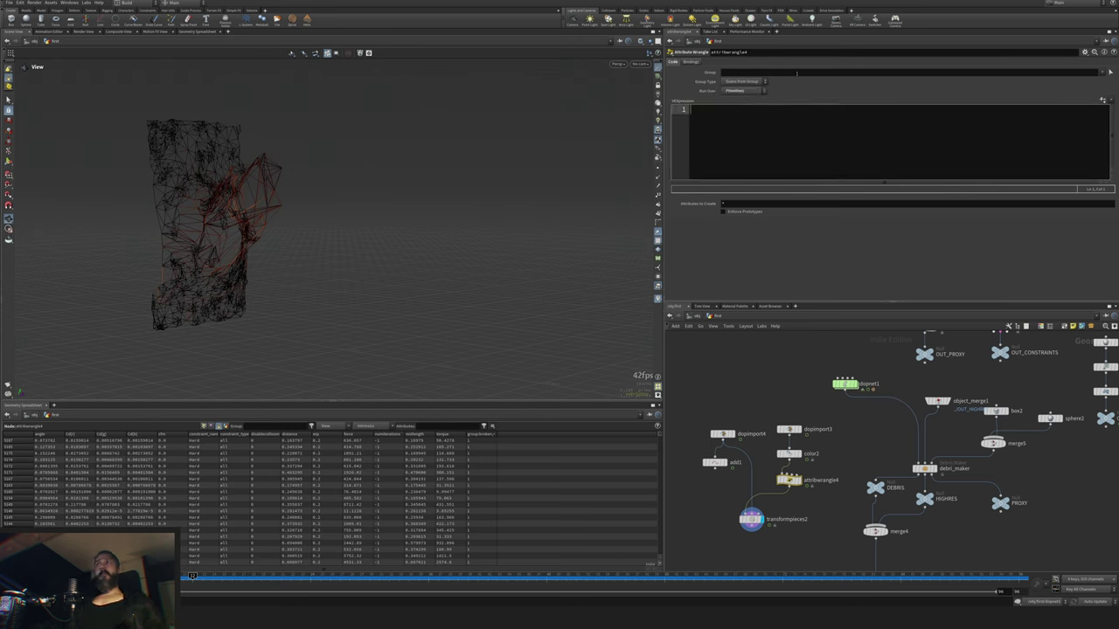
{"action": "left_click", "coordinate": [797, 73]}
{"action": "type", "text": "broken"}
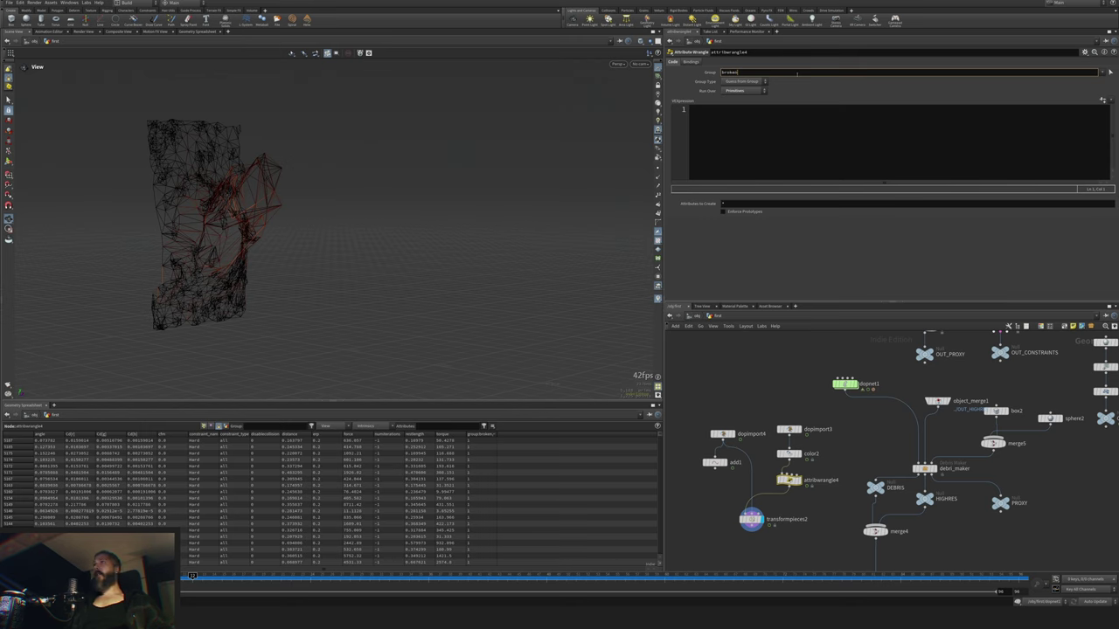
{"action": "left_click", "coordinate": [784, 137]}
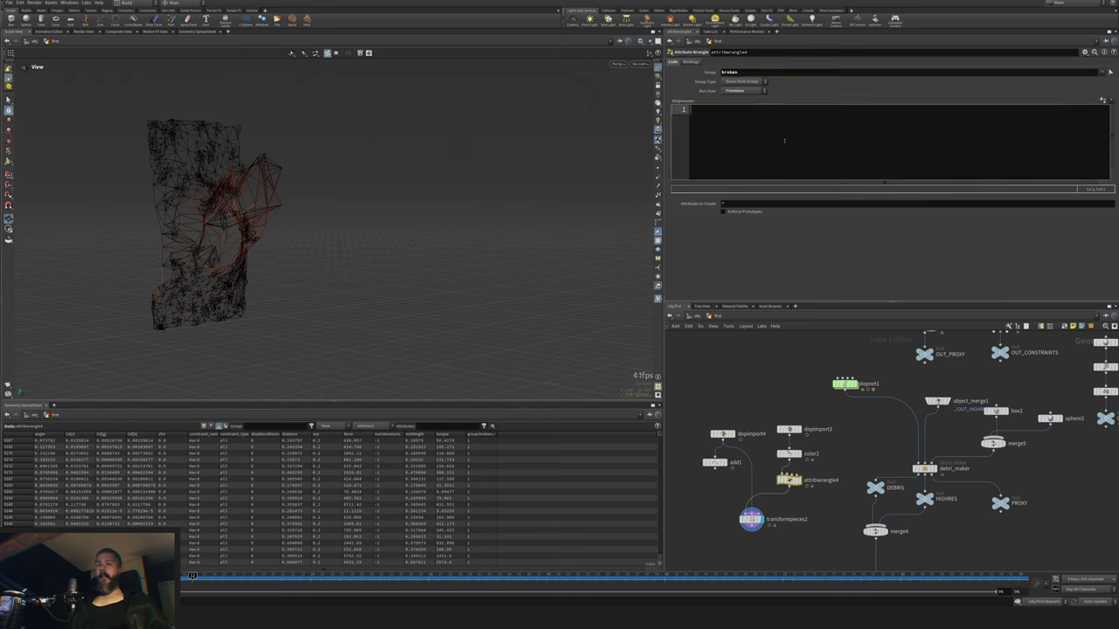
{"action": "type", "text": "@"}
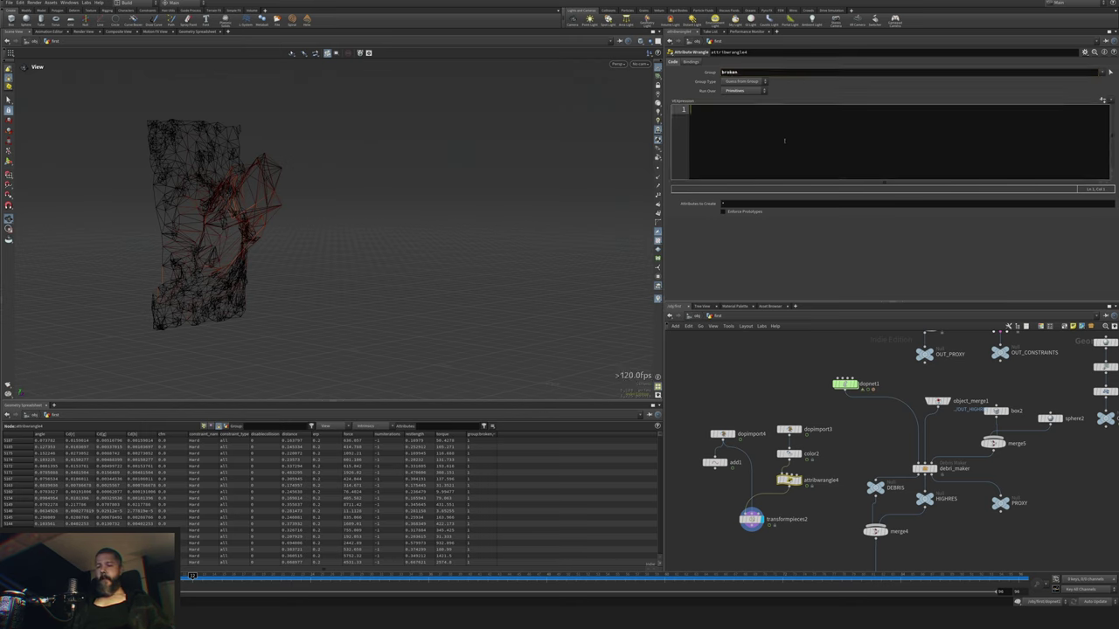
{"action": "type", "text": "remove"}
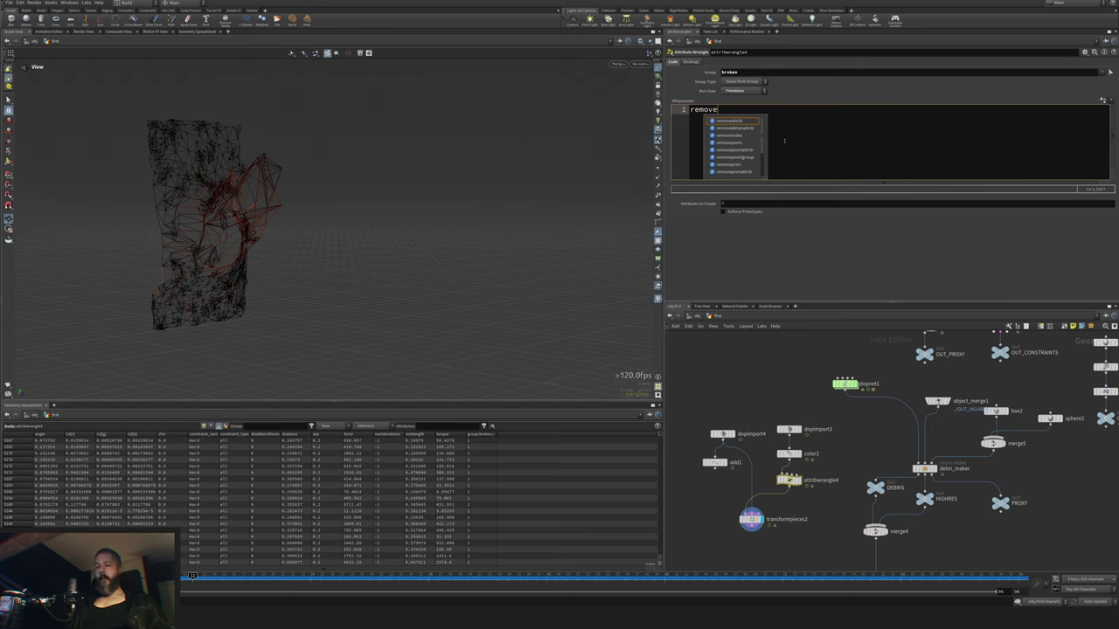
{"action": "type", "text": "prim();"}
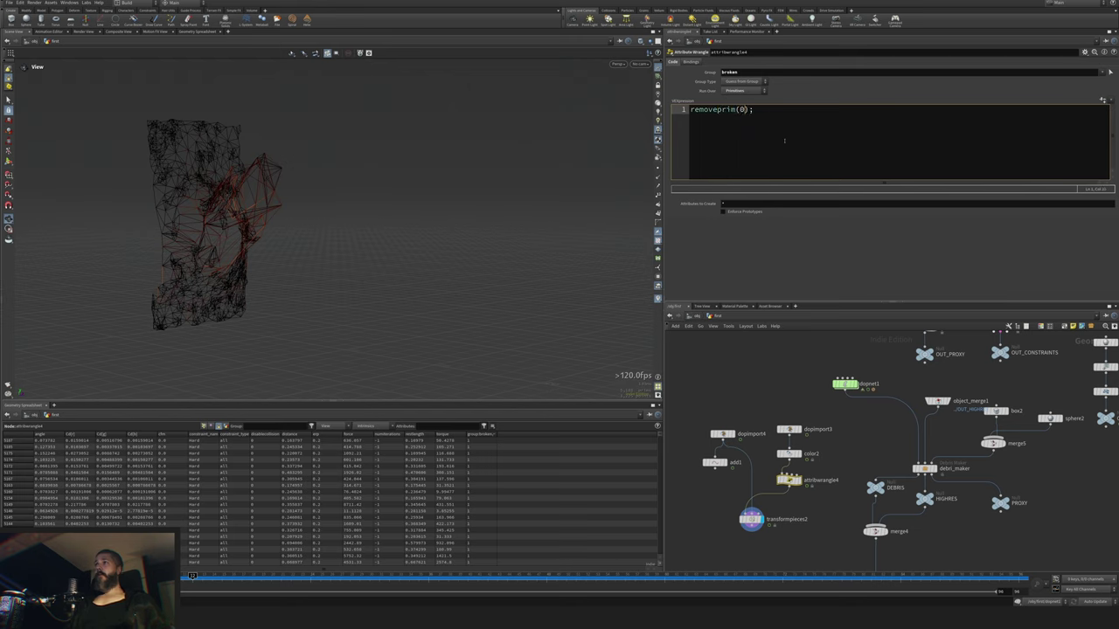
{"action": "scroll", "coordinate": [783, 476], "scroll_direction": "up", "scroll_amount": 4}
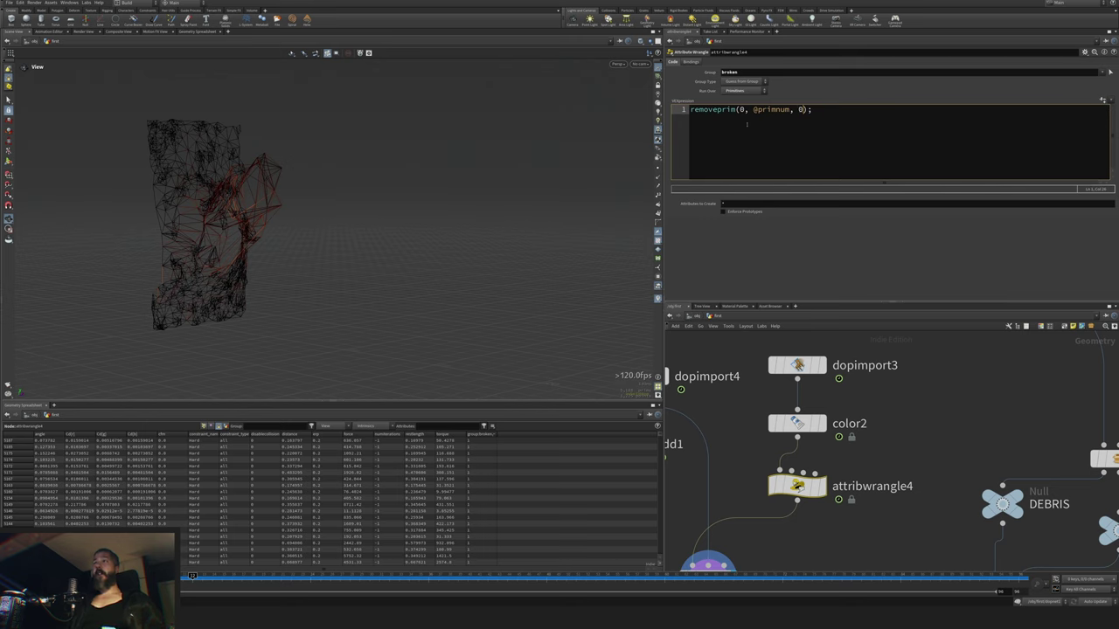
{"action": "key", "text": "BackSpace"}
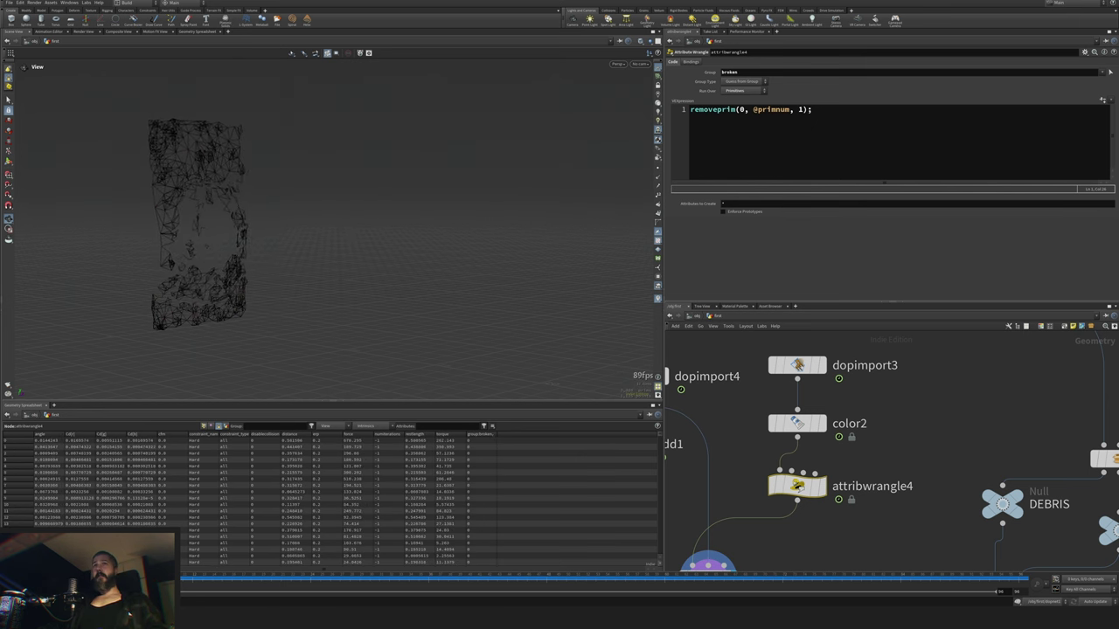
Box-select the constraint import, colour, wrangle and transform nodes, then enter dopnet1.
{"action": "scroll", "coordinate": [785, 369], "scroll_direction": "down", "scroll_amount": 3}
{"action": "scroll", "coordinate": [786, 369], "scroll_direction": "down", "scroll_amount": 3}
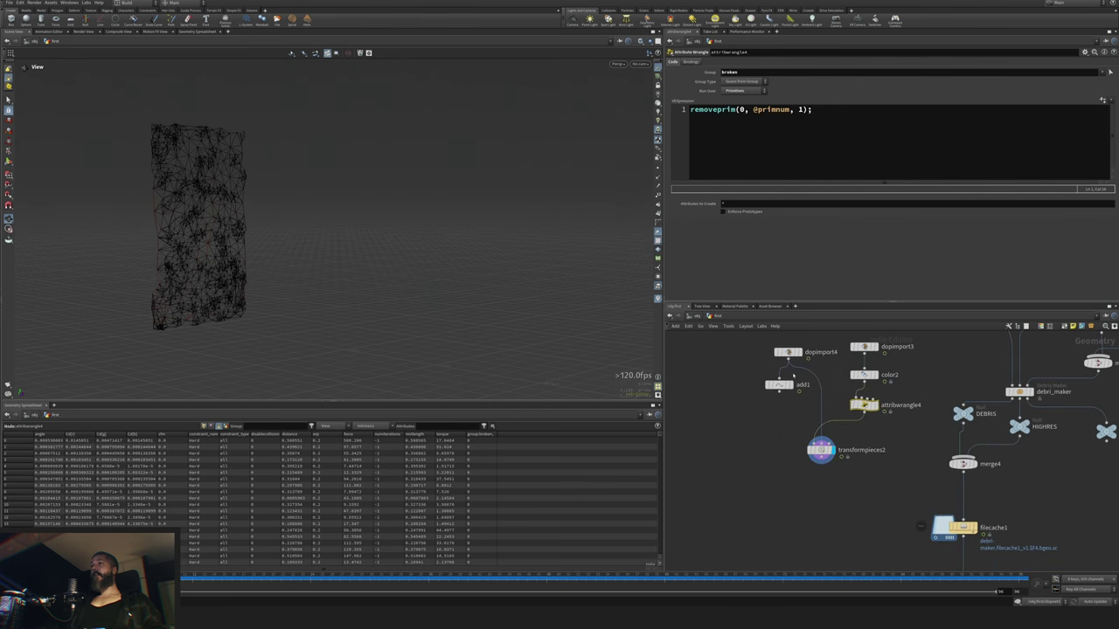
{"action": "left_click_drag", "start_coordinate": [763, 347], "coordinate": [884, 460]}
{"action": "mouse_move", "coordinate": [885, 461]}
{"action": "middle_mouse_down"}
{"action": "mouse_move", "coordinate": [703, 413]}
{"action": "mouse_move", "coordinate": [747, 411]}
{"action": "middle_mouse_up"}
{"action": "scroll", "coordinate": [739, 478], "scroll_direction": "down", "scroll_amount": 3}
{"action": "double_click", "coordinate": [747, 410]}
Inside sopsolver1, display OUT, paste the copied nodes, and go back up.
{"action": "double_click", "coordinate": [1010, 441]}
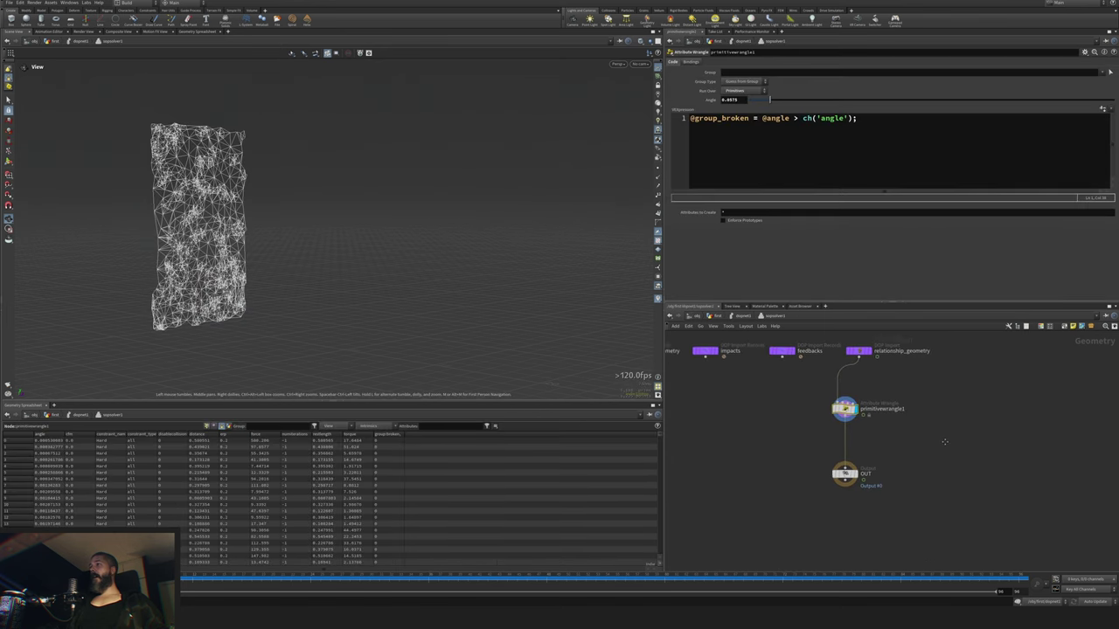
{"action": "left_click", "coordinate": [821, 456]}
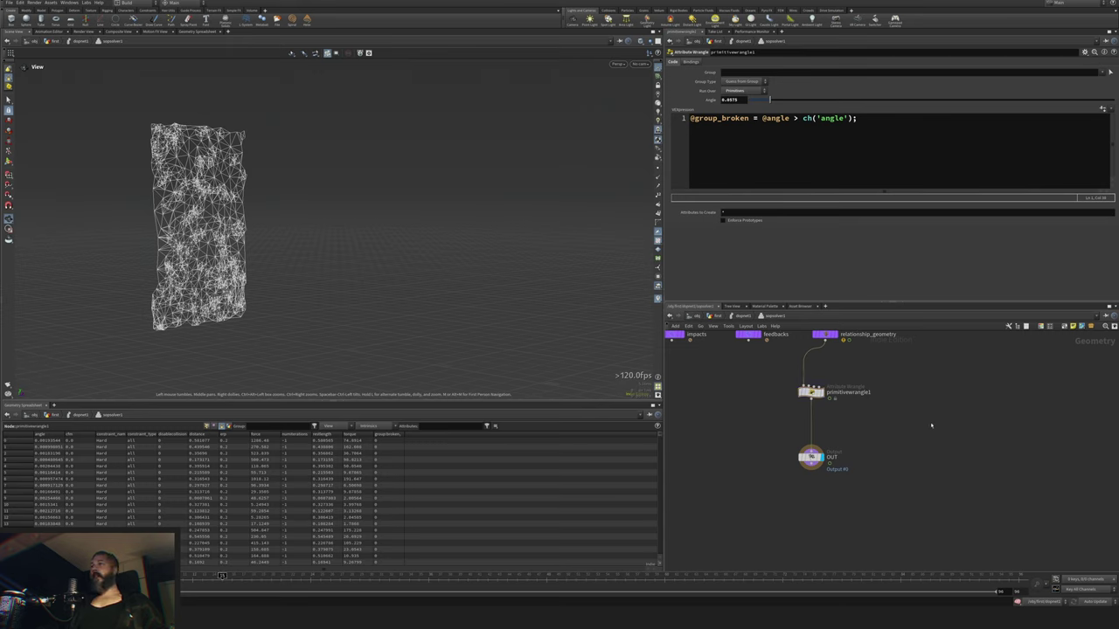
{"action": "key", "text": "ctrl+v"}
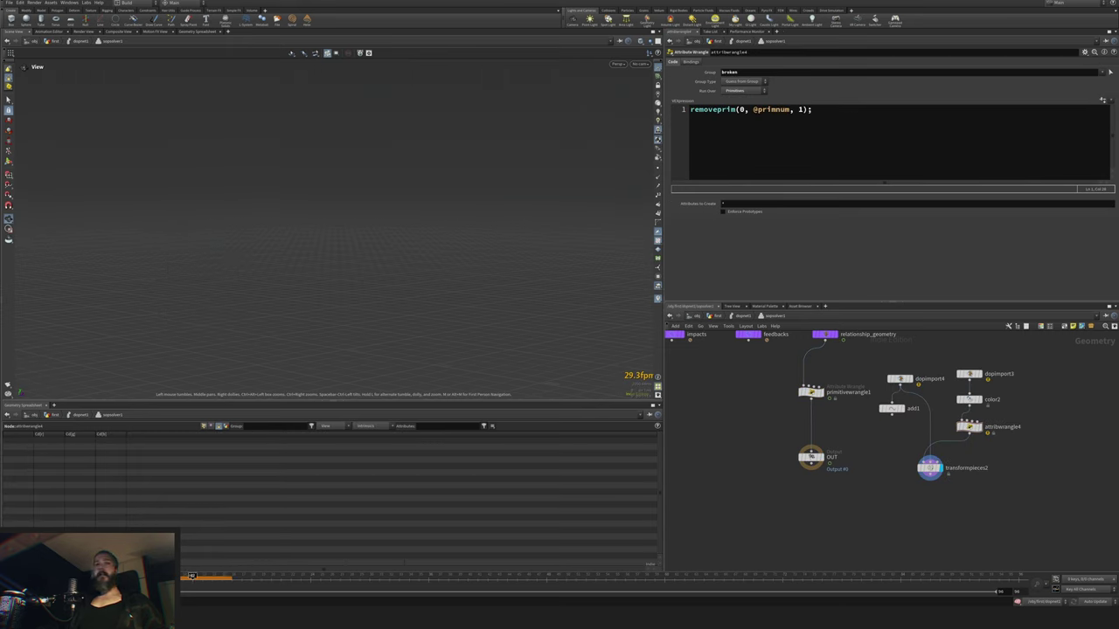
{"action": "key", "text": "u"}
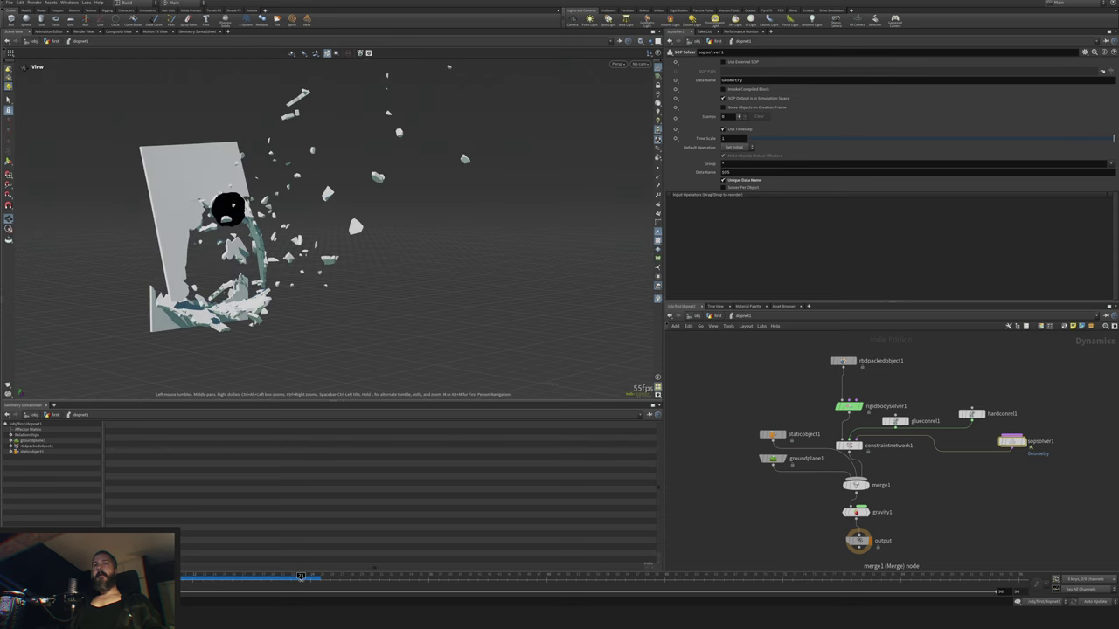
Change the DOP Network path on dopimport3 and dopimport4 from ../dopnet1 to ../.
{"action": "double_click", "coordinate": [1011, 442]}
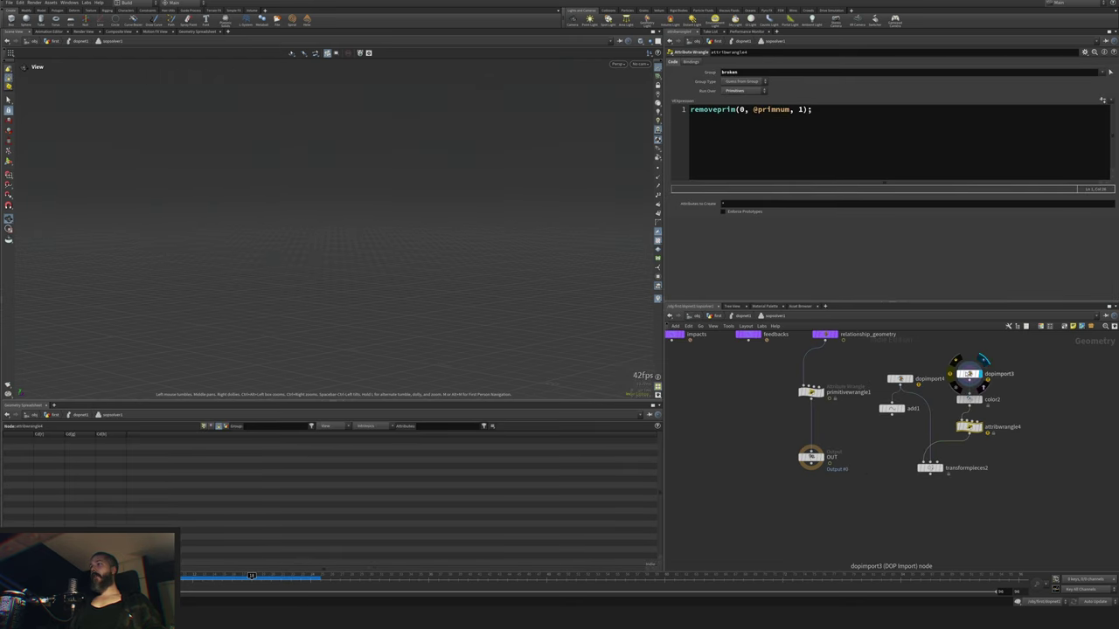
{"action": "left_click", "coordinate": [968, 374]}
{"action": "left_click", "coordinate": [828, 63]}
{"action": "key", "text": "BackSpace"}
{"action": "key", "text": "BackSpace"}
{"action": "key", "text": "BackSpace"}
{"action": "key", "text": "Return"}
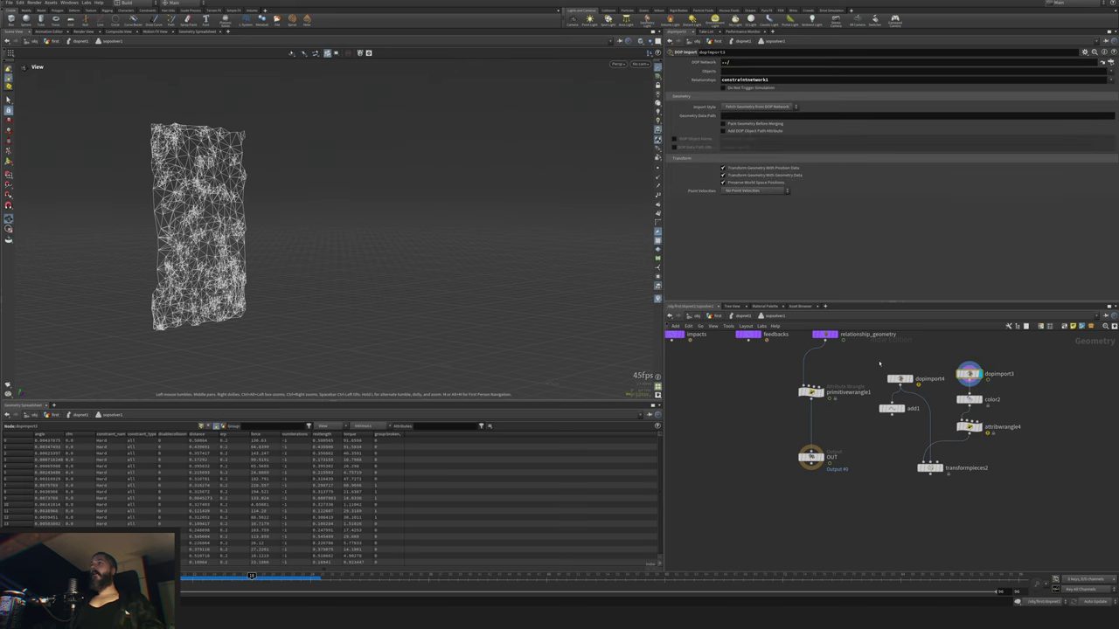
{"action": "left_click", "coordinate": [898, 379]}
{"action": "left_click", "coordinate": [774, 63]}
{"action": "key", "text": "BackSpace"}
{"action": "key", "text": "BackSpace"}
{"action": "key", "text": "Return"}
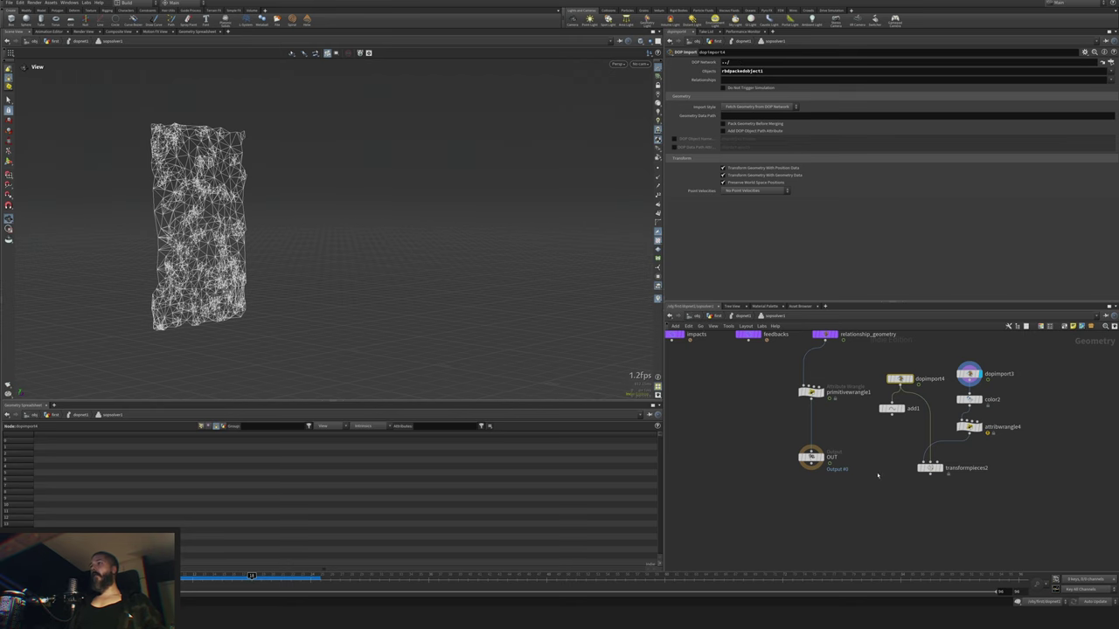
Check the simulation, then re-inspect both imports' object and constraint relationship inside the solver.
{"action": "key", "text": "u"}
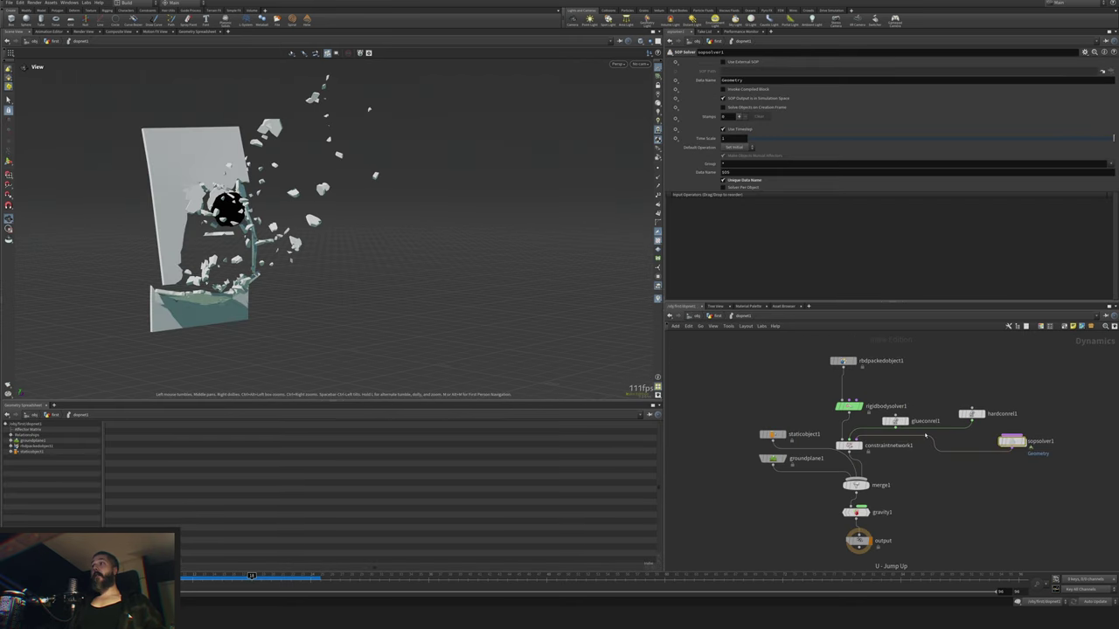
{"action": "double_click", "coordinate": [1012, 442]}
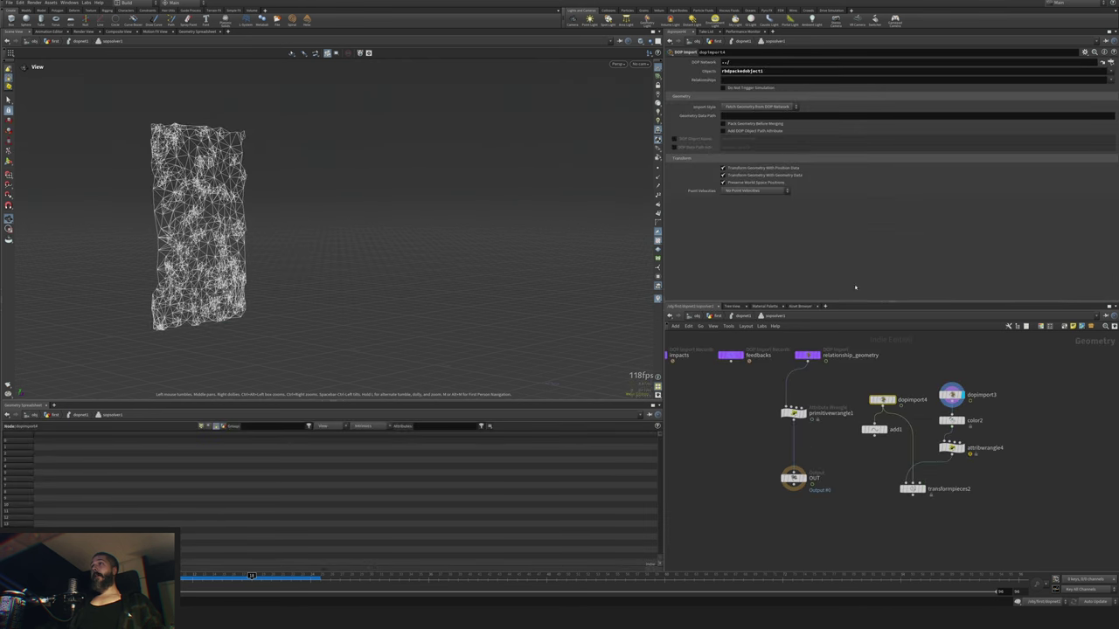
{"action": "double_click", "coordinate": [766, 70]}
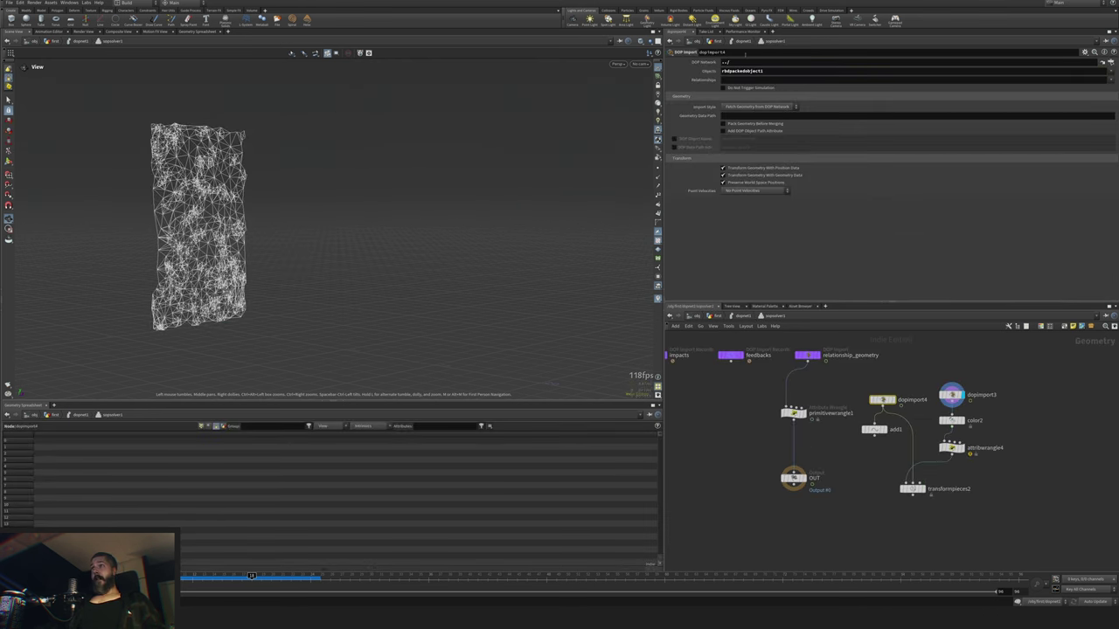
{"action": "left_click", "coordinate": [950, 393]}
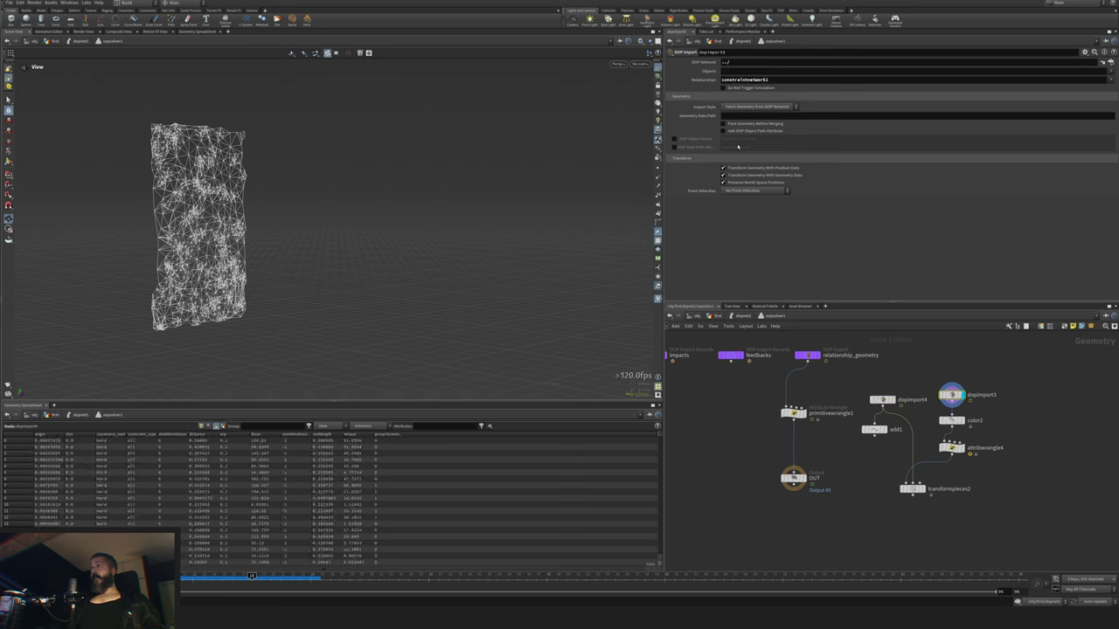
{"action": "middle_click_drag", "start_coordinate": [690, 359], "coordinate": [762, 377]}
Display transformpieces2, scrub to confirm constraints follow the pieces, then return to dopnet1.
{"action": "left_click", "coordinate": [741, 378]}
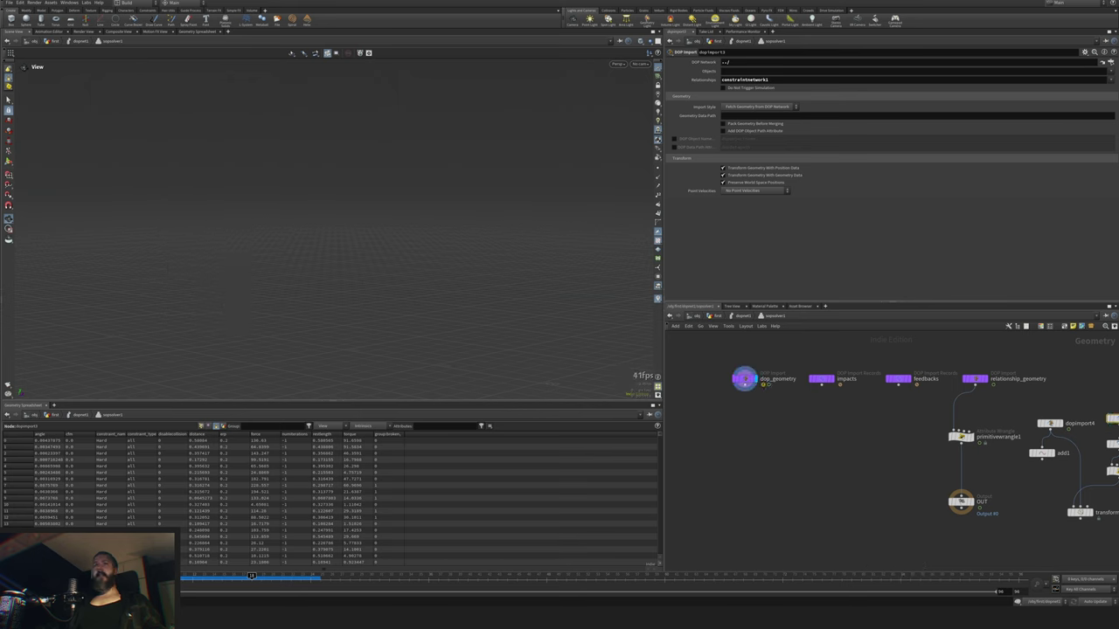
{"action": "middle_click_drag", "start_coordinate": [961, 419], "coordinate": [698, 388]}
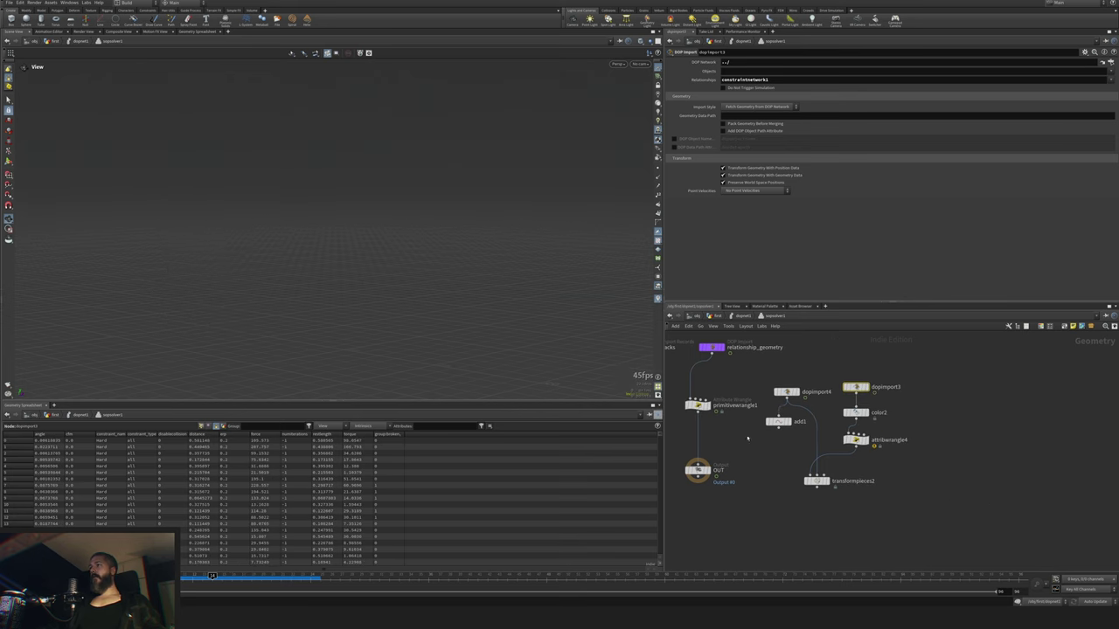
{"action": "left_click", "coordinate": [704, 470]}
{"action": "left_click", "coordinate": [827, 481]}
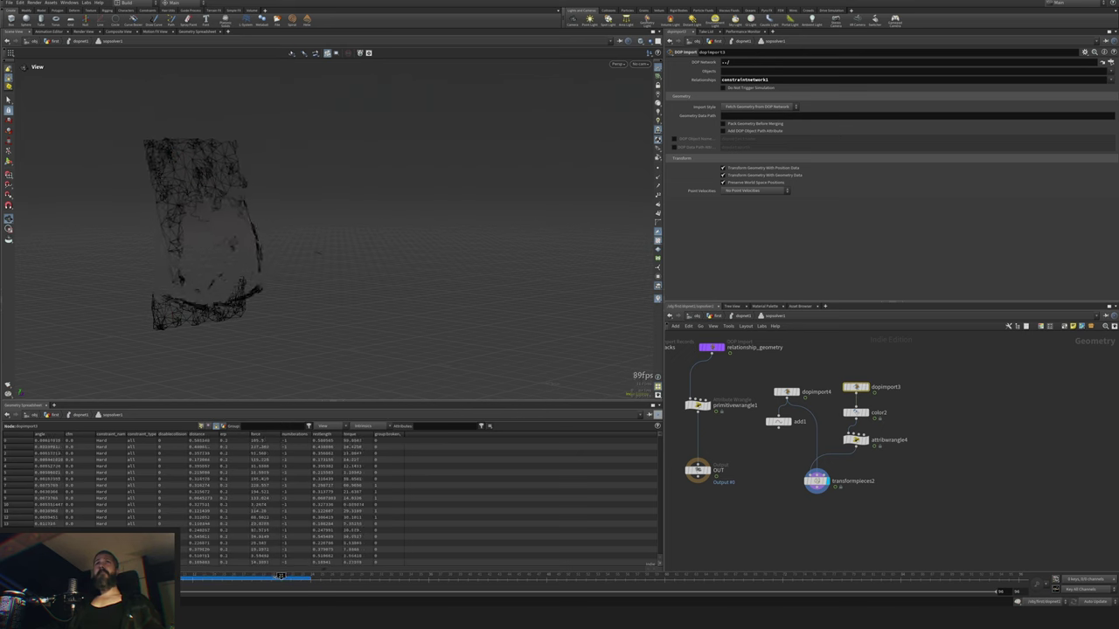
{"action": "middle_click_drag", "start_coordinate": [750, 491], "coordinate": [765, 484]}
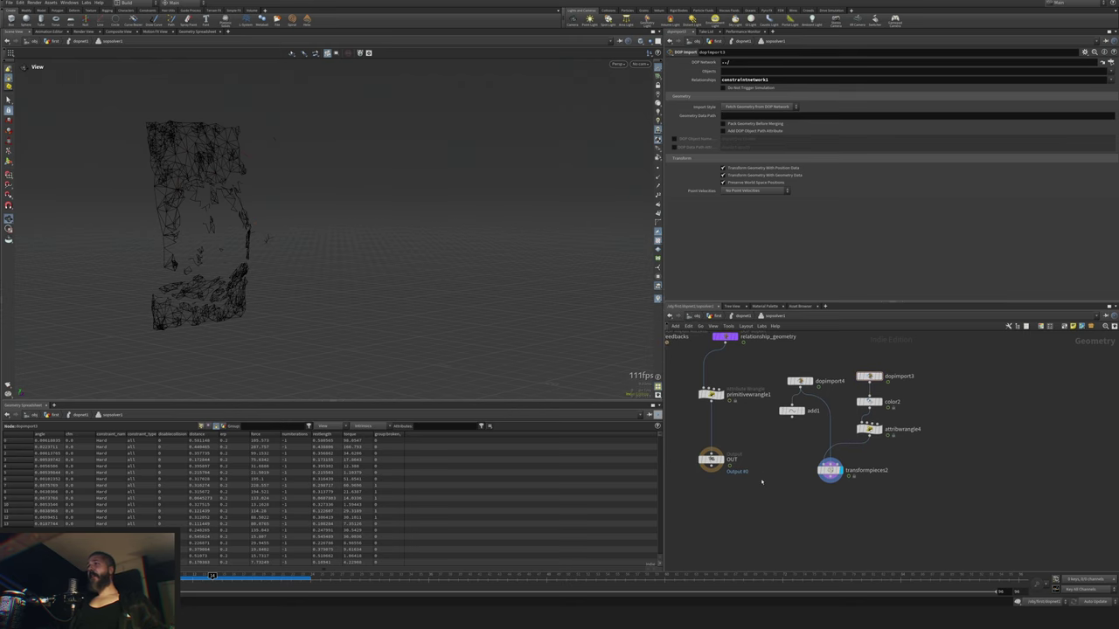
{"action": "key", "text": "u"}
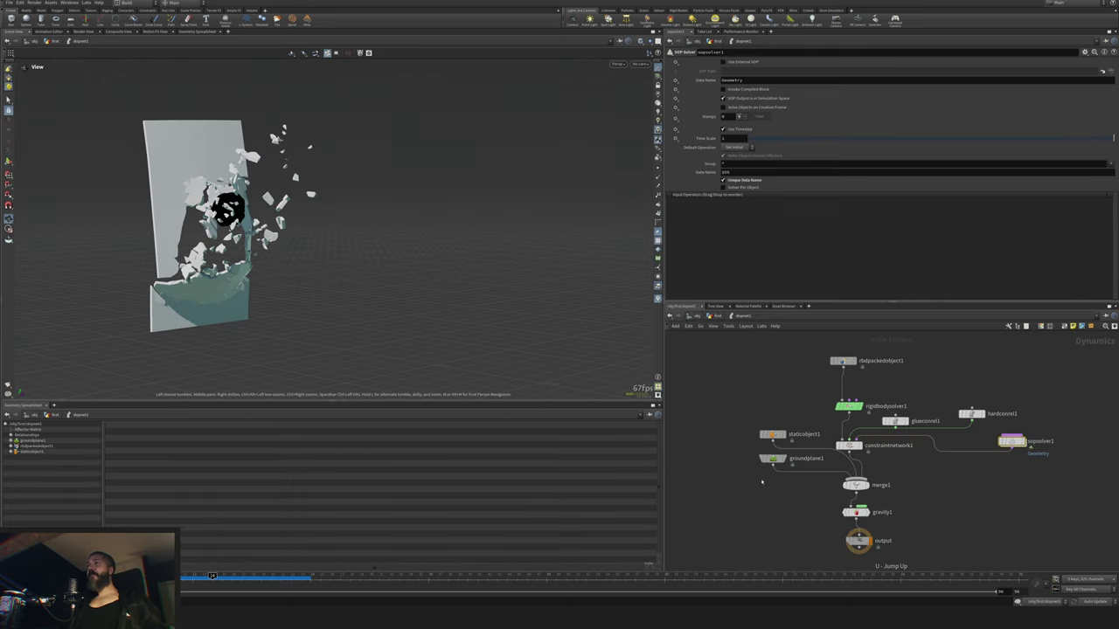